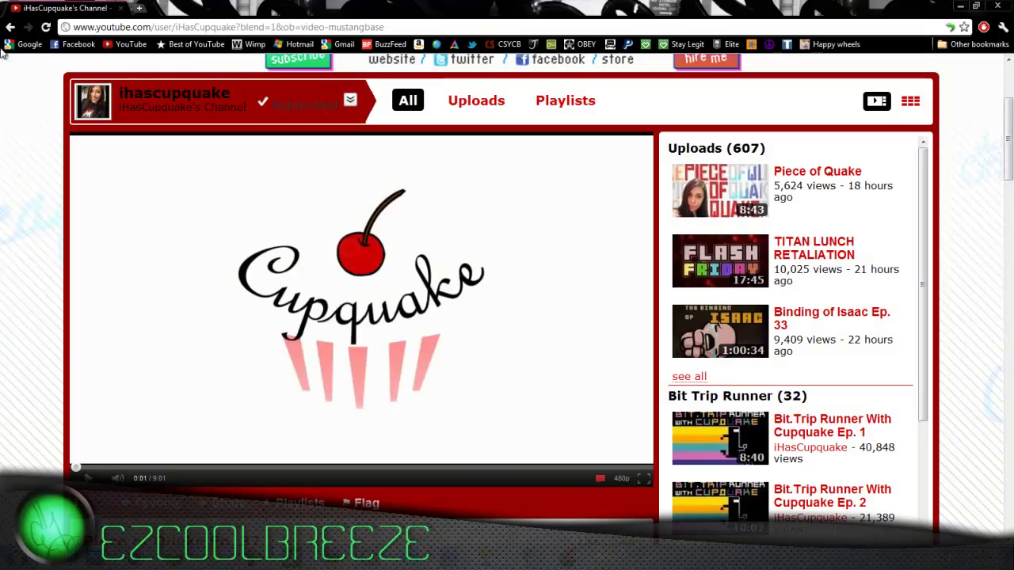
Scroll the Cupquake YouTube channel page to review its logo.
{"action": "scroll", "coordinate": [436, 299], "scroll_direction": "up", "scroll_amount": 2}
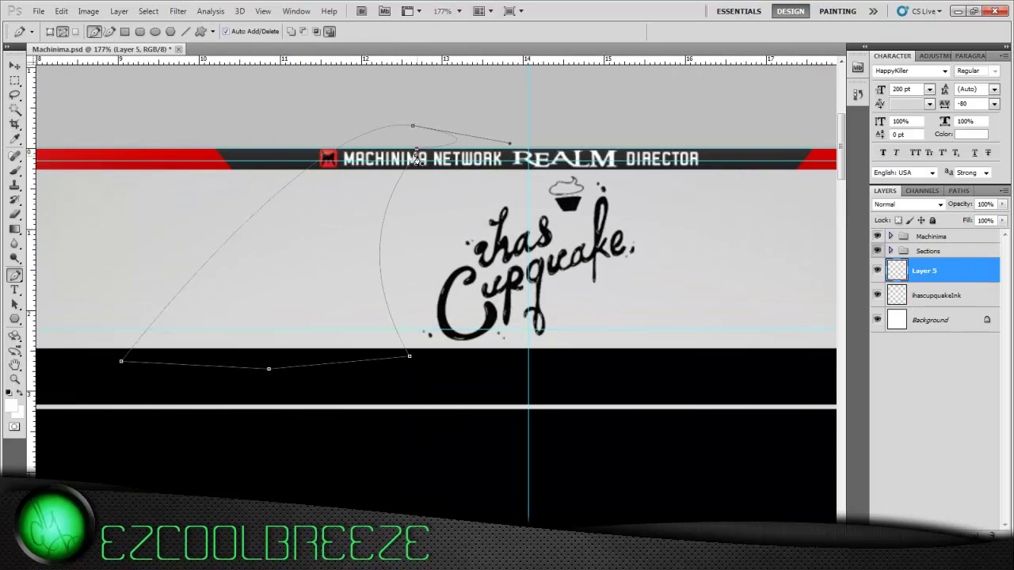
Fill the curved path on Layer 5 with black.
{"action": "right_click", "coordinate": [335, 278]}
{"action": "left_click", "coordinate": [357, 335]}
{"action": "key", "text": "Return"}
{"action": "key", "text": "Return"}
{"action": "key", "text": "v"}
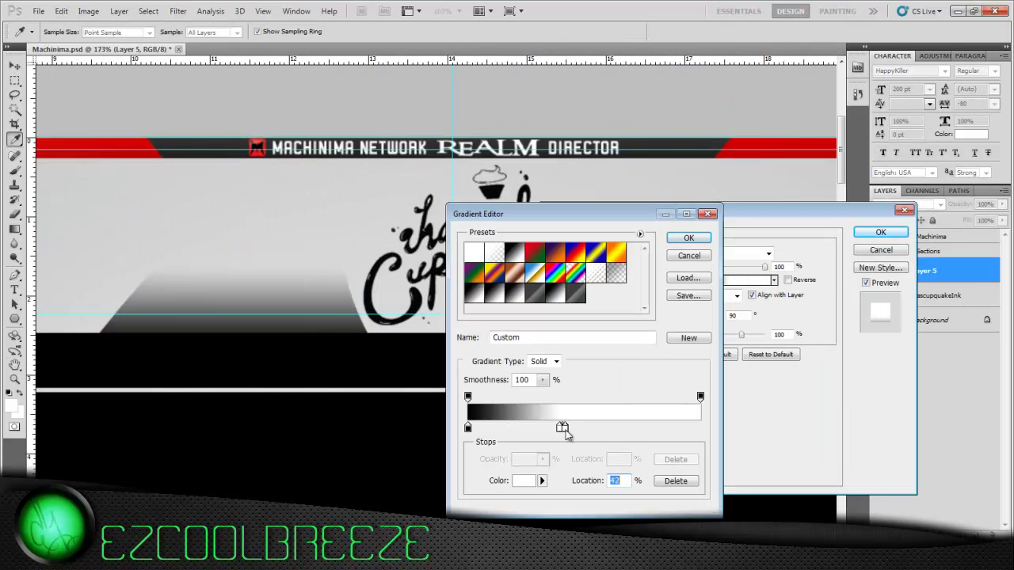
Add extra stops to the section's gradient overlay, setting the new stop to black.
{"action": "left_click_drag", "start_coordinate": [531, 427], "coordinate": [623, 431]}
{"action": "left_click", "coordinate": [492, 428]}
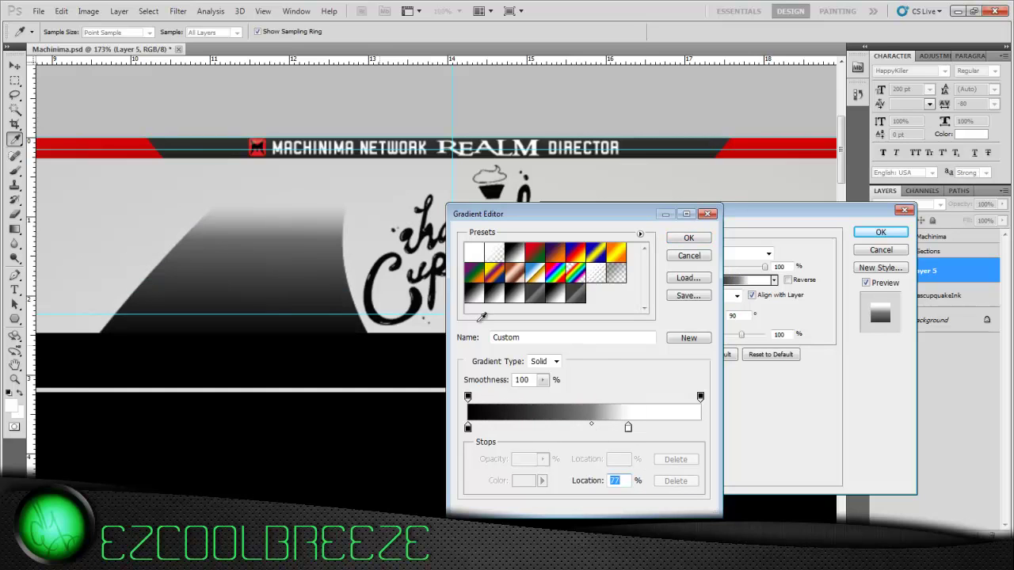
{"action": "double_click", "coordinate": [492, 428]}
{"action": "key", "text": "Return"}
{"action": "left_click", "coordinate": [565, 424]}
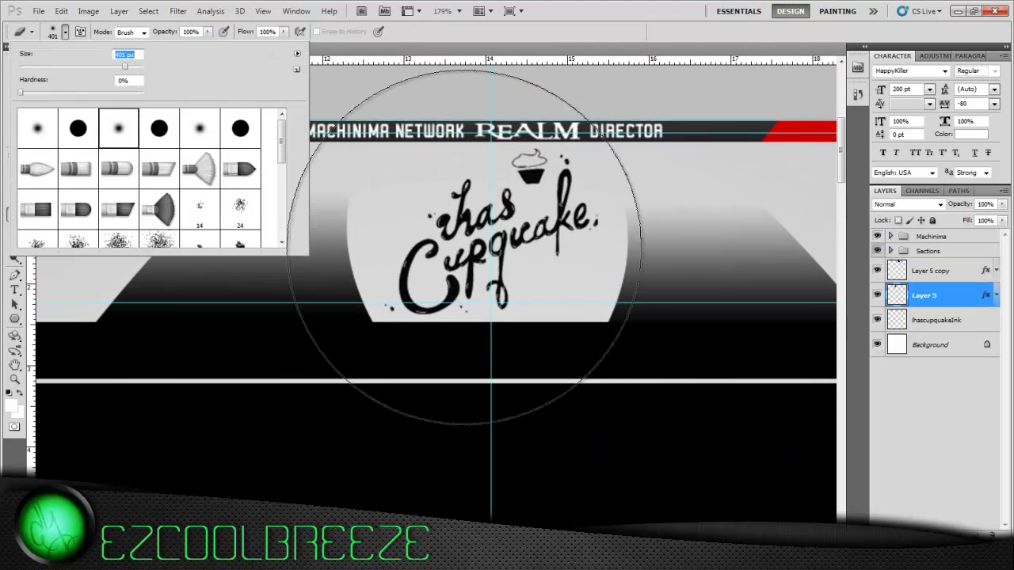
Clear a soft circle around the logo with a large soft brush and begin placing an image.
{"action": "key", "text": "Return"}
{"action": "key", "text": "t"}
{"action": "scroll", "coordinate": [356, 276], "scroll_direction": "down", "scroll_amount": 4}
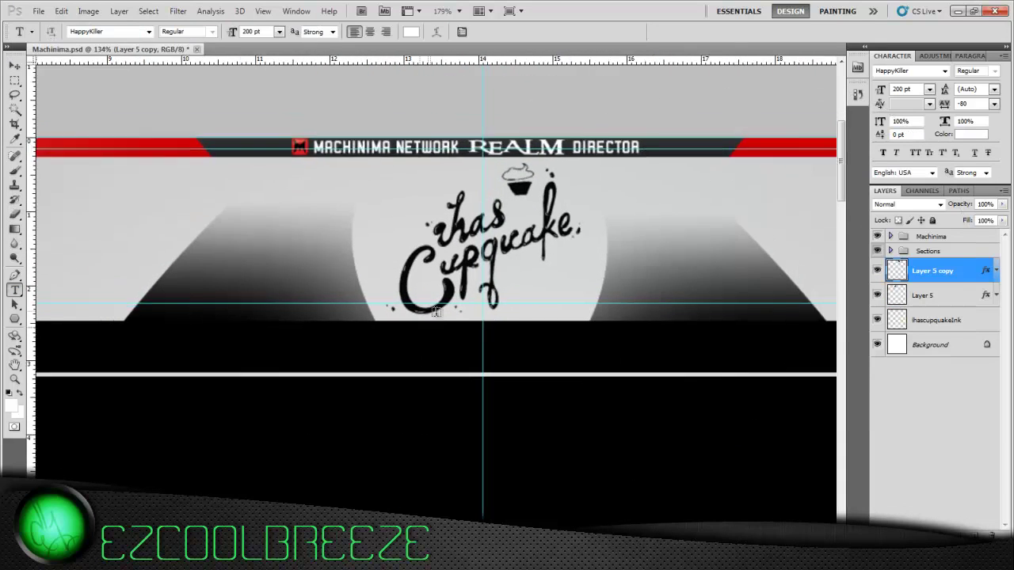
{"action": "key", "text": "alt+bracketleft"}
{"action": "scroll", "coordinate": [627, 240], "scroll_direction": "up", "scroll_amount": 2}
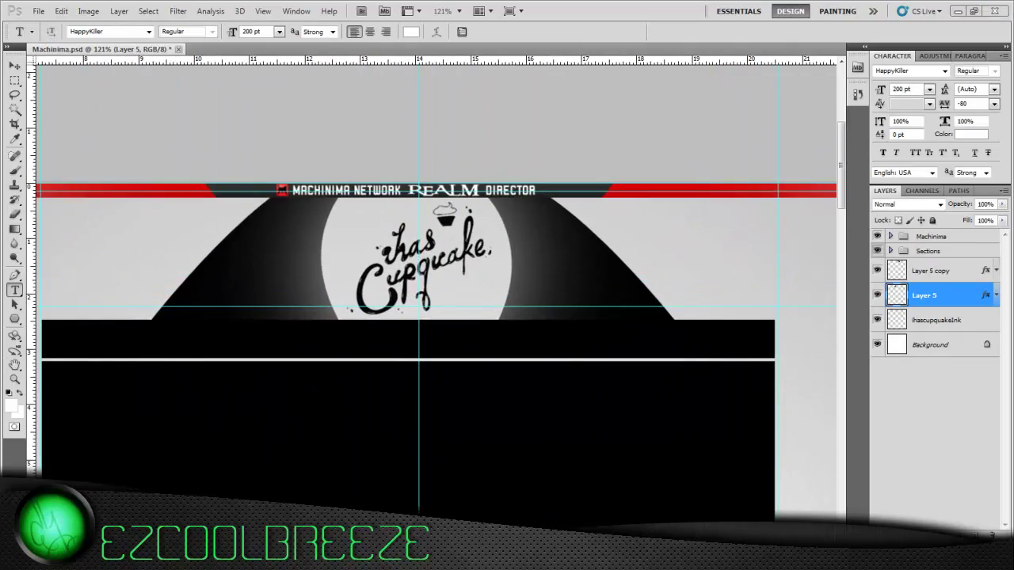
{"action": "key", "text": "alt+f"}
Place The Darkness III texture from the Epic Texture Collection and position it over the banner.
{"action": "key", "text": "l"}
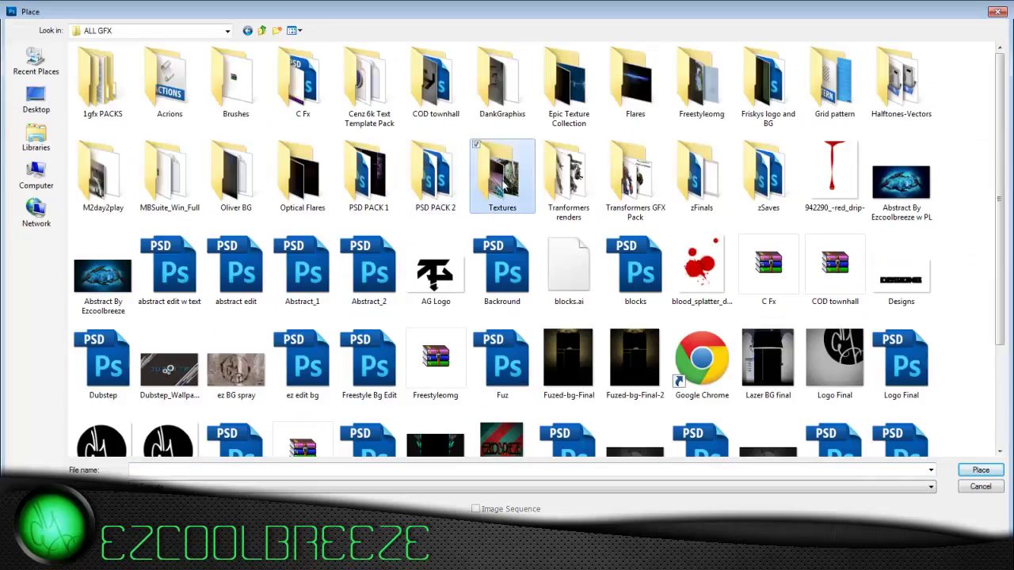
{"action": "double_click", "coordinate": [569, 87]}
{"action": "scroll", "coordinate": [575, 198], "scroll_direction": "down", "scroll_amount": 10}
{"action": "scroll", "coordinate": [575, 198], "scroll_direction": "down", "scroll_amount": 10}
{"action": "double_click", "coordinate": [702, 206]}
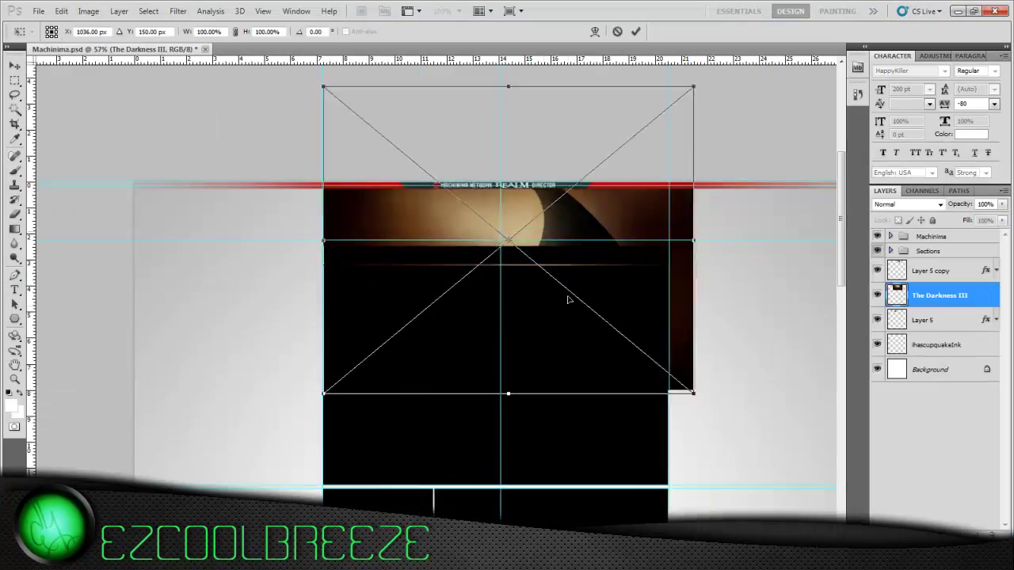
{"action": "key", "text": "Return"}
{"action": "left_click_drag", "start_coordinate": [939, 294], "coordinate": [939, 357]}
Move the texture lower in the stack and try Lighten and Soft Light blending, then revert to Normal.
{"action": "scroll", "coordinate": [607, 231], "scroll_direction": "down", "scroll_amount": 2}
{"action": "key", "text": "v"}
{"action": "left_click", "coordinate": [907, 204]}
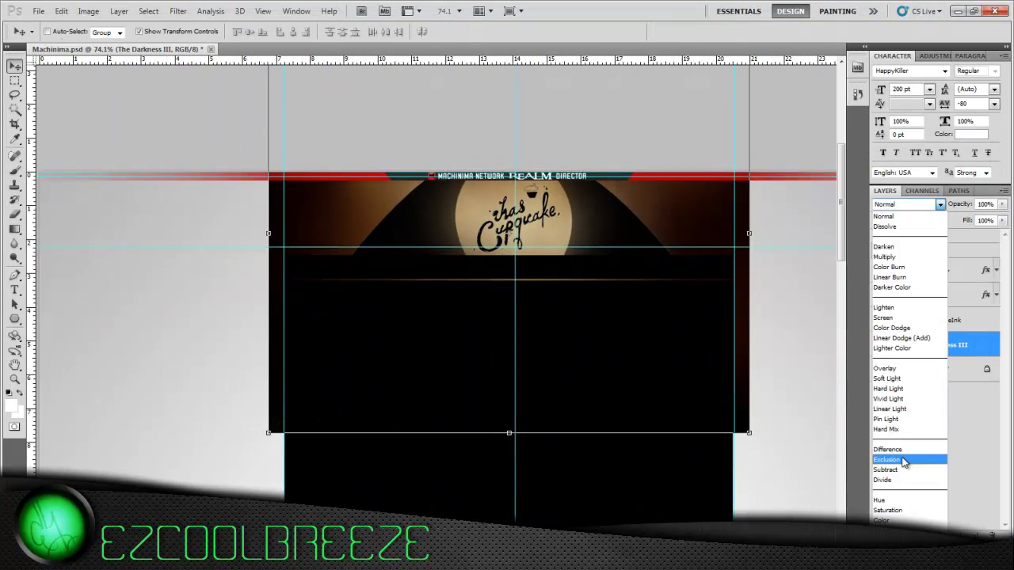
{"action": "left_click", "coordinate": [895, 284]}
{"action": "left_click", "coordinate": [939, 204]}
{"action": "left_click", "coordinate": [903, 352]}
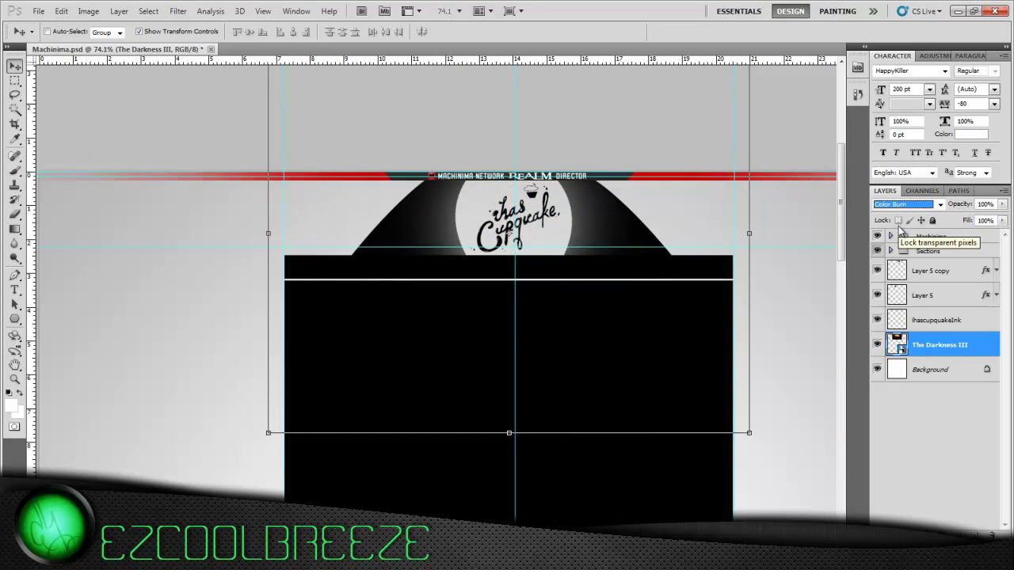
{"action": "left_click", "coordinate": [148, 11]}
Isolate the texture layer, restore all layers' visibility, and select The Darkness III layer.
{"action": "left_click", "coordinate": [877, 344], "text": "alt"}
{"action": "left_click", "coordinate": [148, 11]}
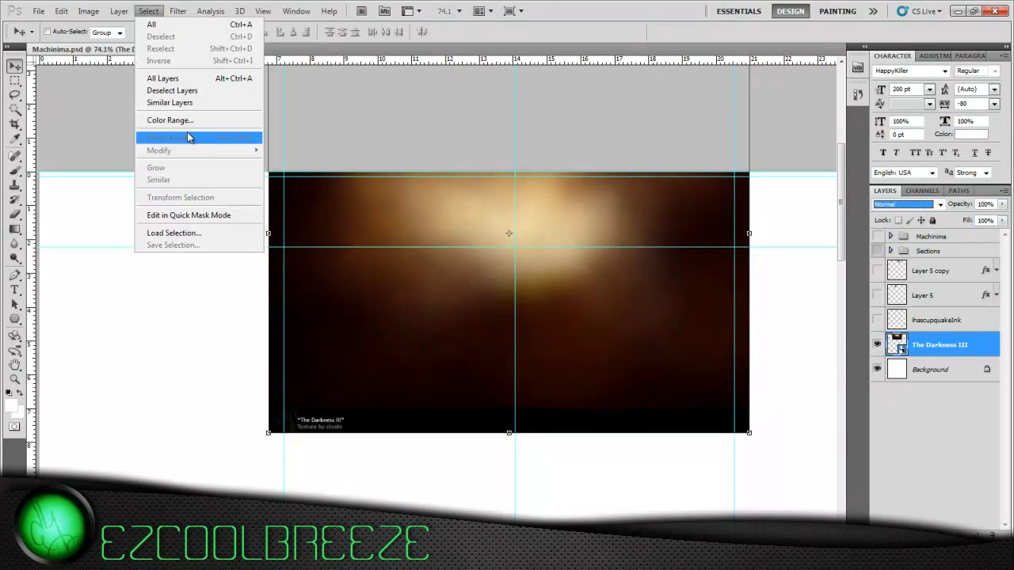
{"action": "left_click", "coordinate": [169, 119]}
{"action": "key", "text": "Return"}
{"action": "right_click", "coordinate": [939, 344]}
{"action": "left_click", "coordinate": [919, 349]}
{"action": "left_click", "coordinate": [877, 345], "text": "alt"}
{"action": "left_click", "coordinate": [940, 320]}
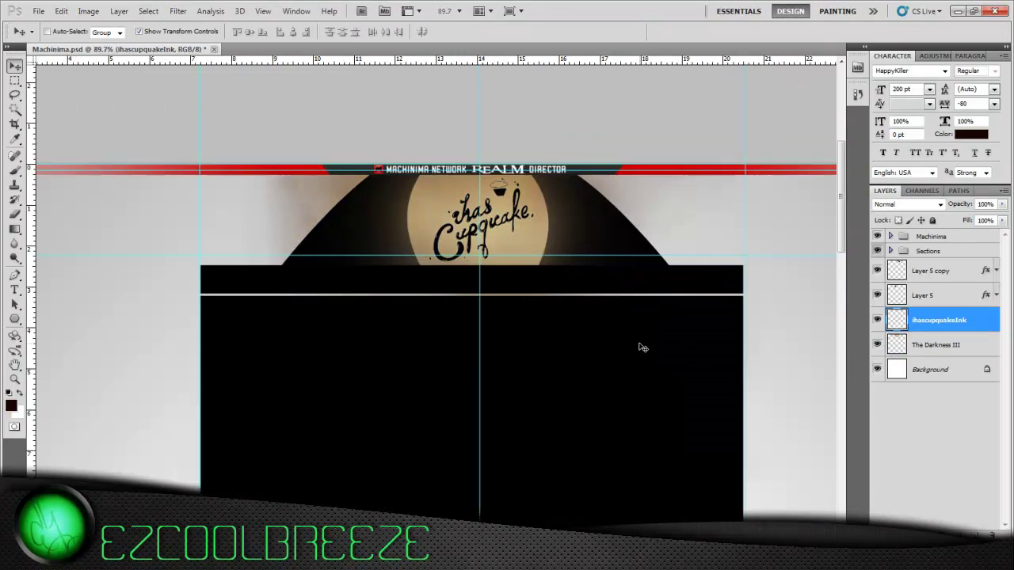
{"action": "scroll", "coordinate": [547, 229], "scroll_direction": "up", "scroll_amount": 3}
{"action": "left_click", "coordinate": [547, 224], "text": "ctrl"}
Give The Darkness III a rainbow spectrum Gradient Overlay at 150% scale.
{"action": "double_click", "coordinate": [950, 344]}
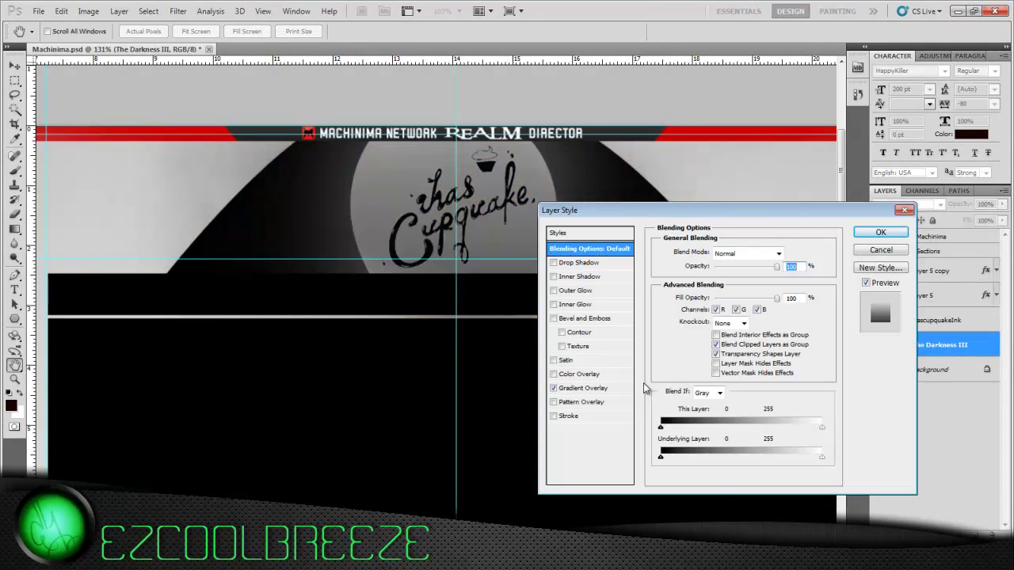
{"action": "left_click", "coordinate": [586, 388]}
{"action": "left_click", "coordinate": [736, 280]}
{"action": "left_click", "coordinate": [701, 235]}
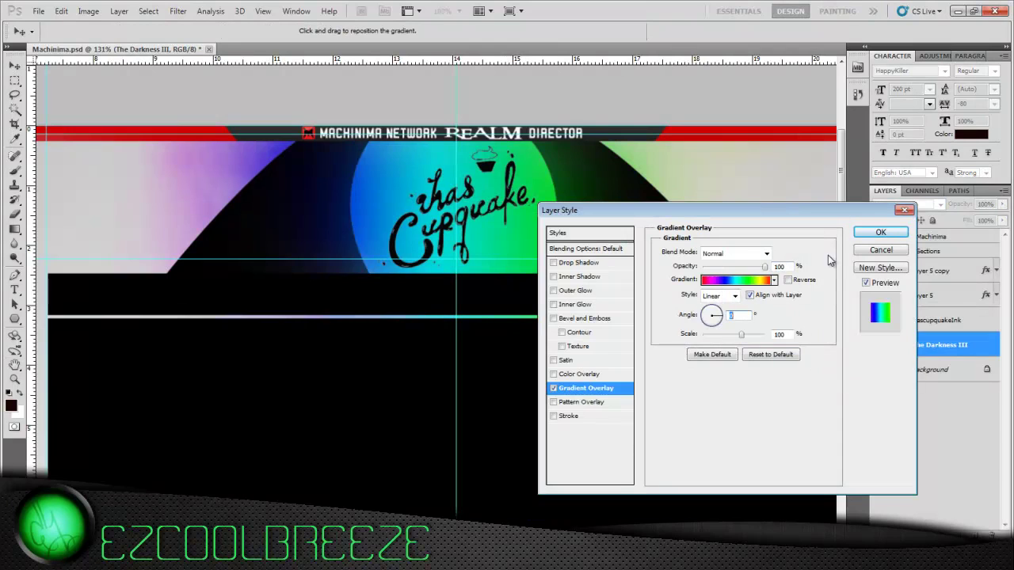
{"action": "left_click_drag", "start_coordinate": [733, 336], "coordinate": [765, 337]}
Edit the gradient further and set the brush size to 215.
{"action": "left_click", "coordinate": [737, 279]}
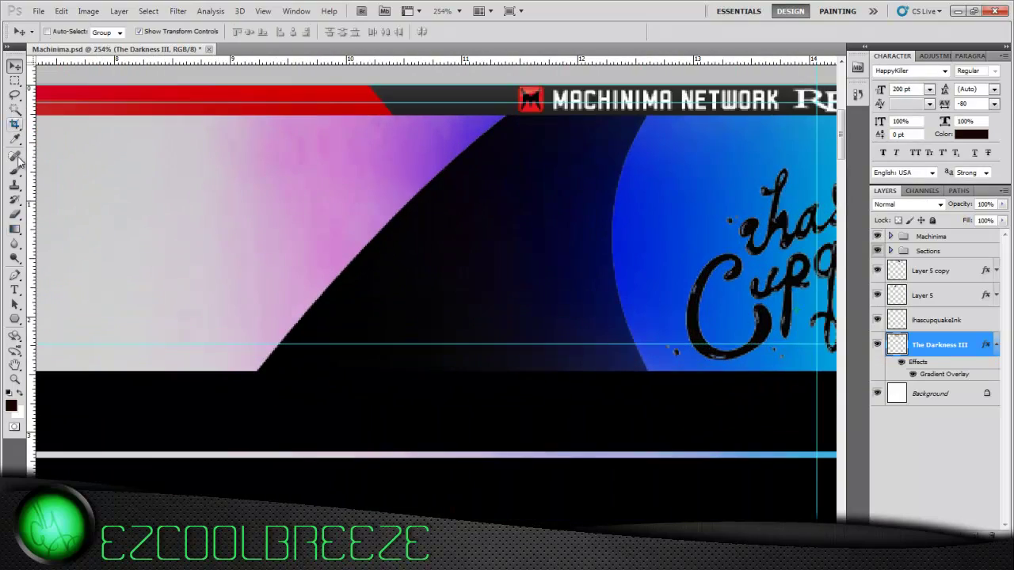
{"action": "double_click", "coordinate": [120, 129]}
{"action": "scroll", "coordinate": [475, 385], "scroll_direction": "down", "scroll_amount": 3}
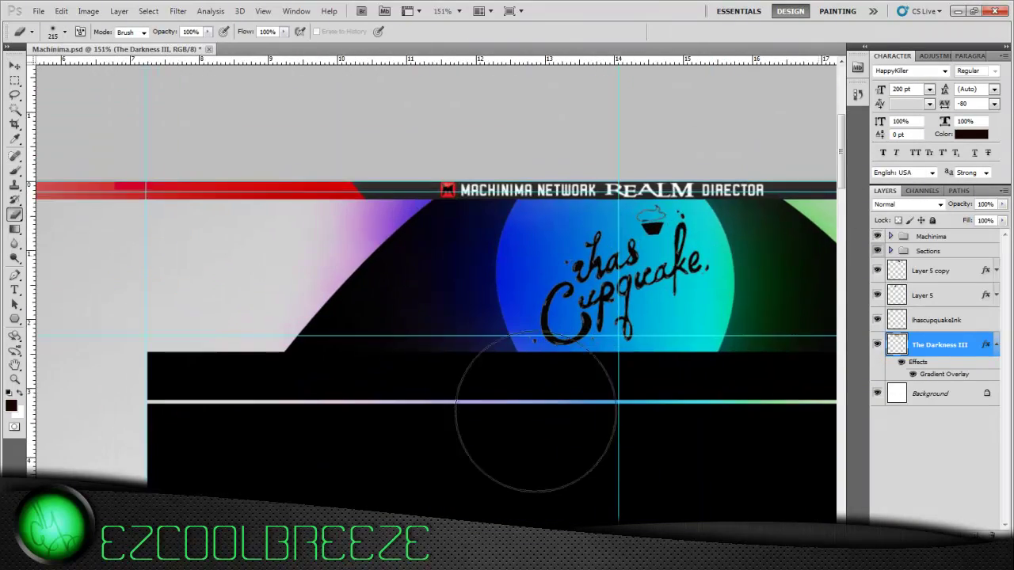
{"action": "scroll", "coordinate": [661, 190], "scroll_direction": "right", "scroll_amount": 3}
{"action": "scroll", "coordinate": [115, 273], "scroll_direction": "down", "scroll_amount": 3}
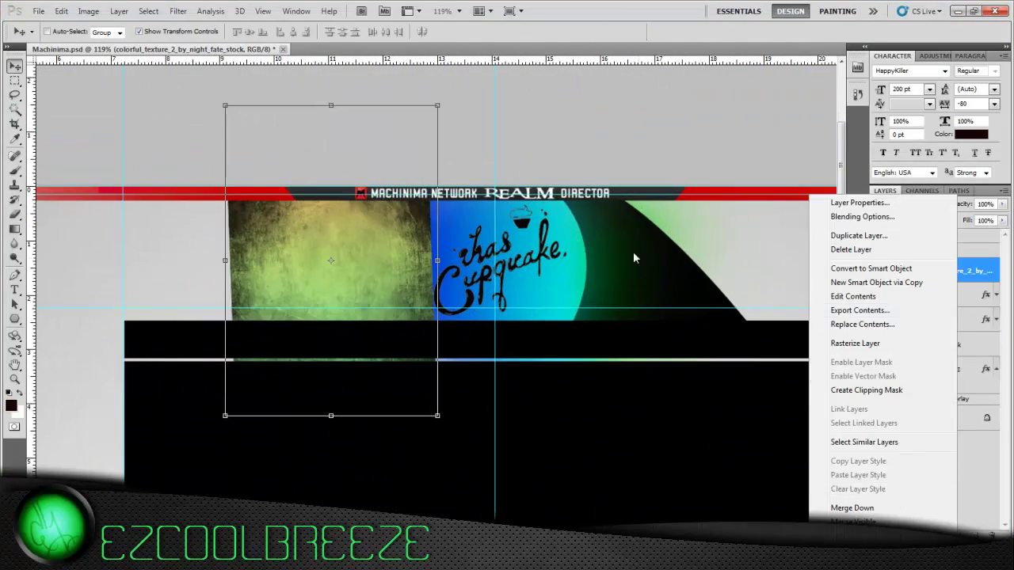
Paint a soft white glow on Layer 6 with a soft brush and raise it in the stack.
{"action": "left_click", "coordinate": [941, 272]}
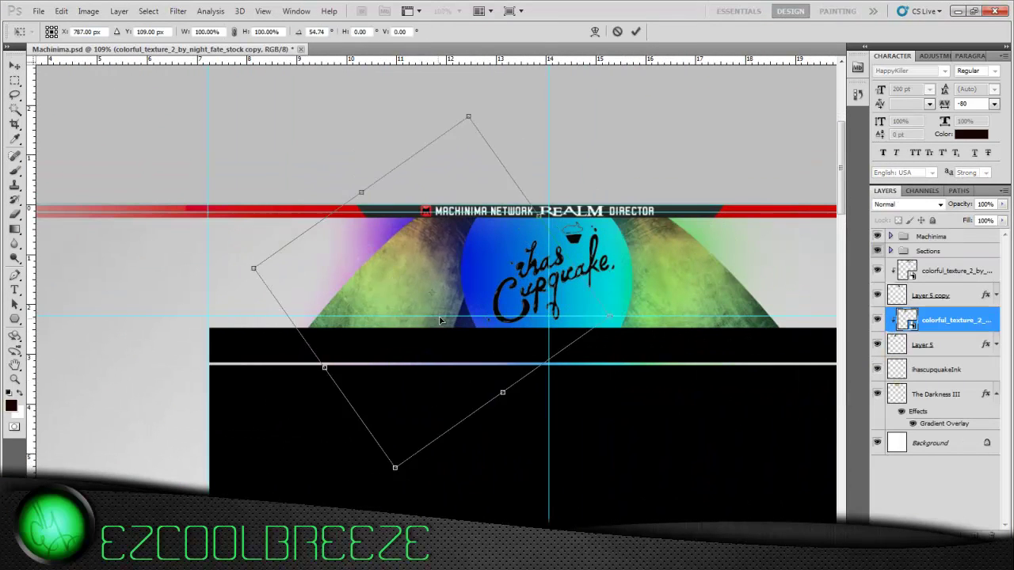
{"action": "left_click", "coordinate": [14, 170]}
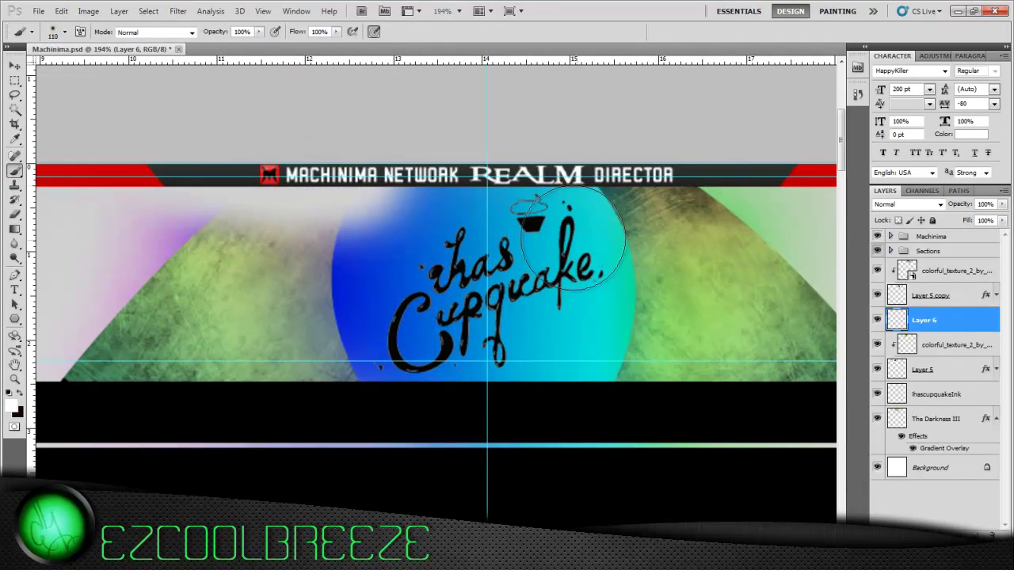
{"action": "key", "text": "shift+alt+o"}
{"action": "key", "text": "ctrl+bracketright"}
{"action": "key", "text": "ctrl+bracketright"}
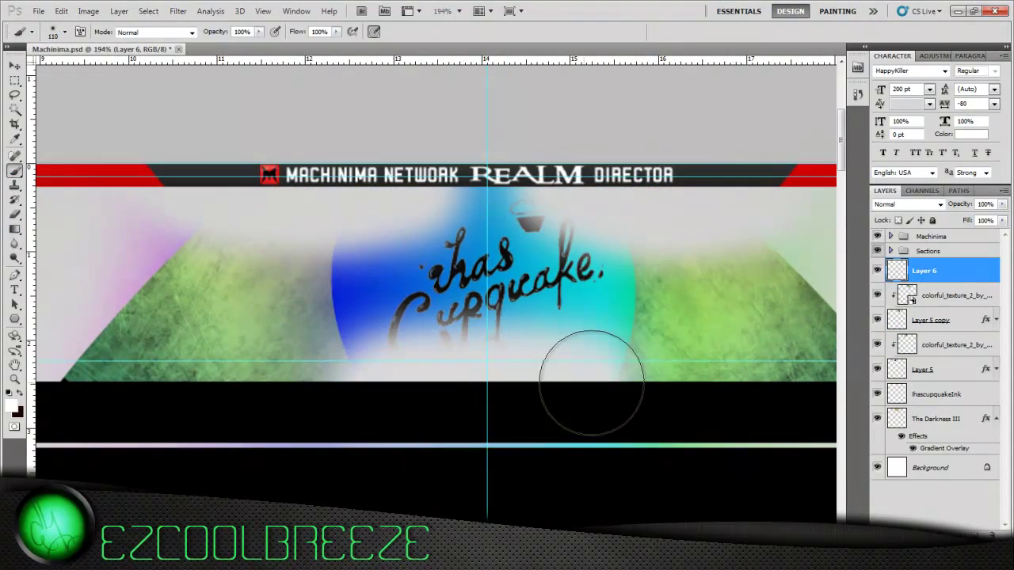
{"action": "key", "text": "v"}
Set the glow layer to Overlay and drag ihascupquakeInk to the top of the stack.
{"action": "left_click", "coordinate": [903, 205]}
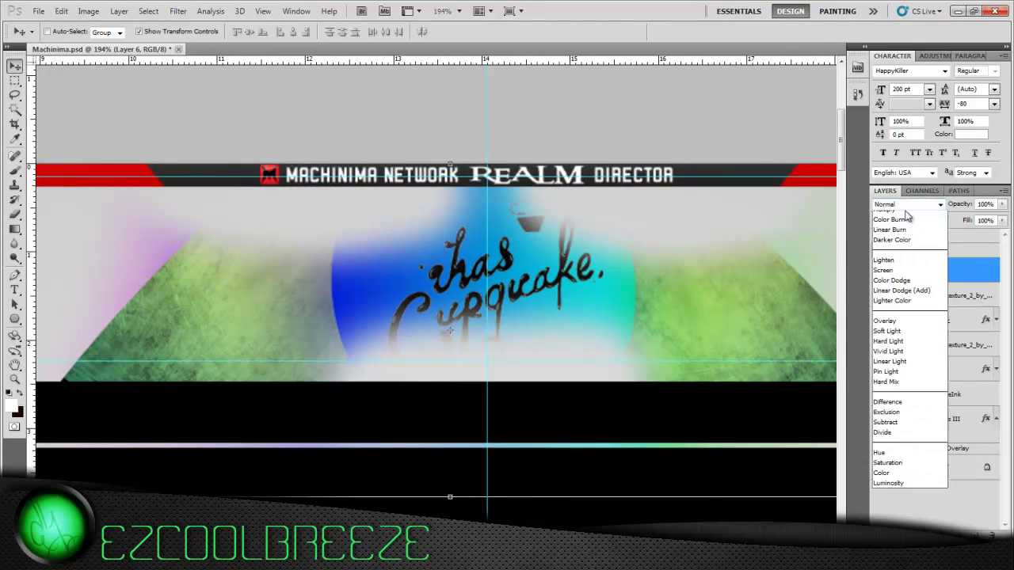
{"action": "left_click", "coordinate": [914, 356]}
{"action": "left_click", "coordinate": [946, 395]}
{"action": "left_click_drag", "start_coordinate": [946, 395], "coordinate": [934, 261]}
{"action": "scroll", "coordinate": [719, 286], "scroll_direction": "down", "scroll_amount": 2}
{"action": "left_click", "coordinate": [919, 293]}
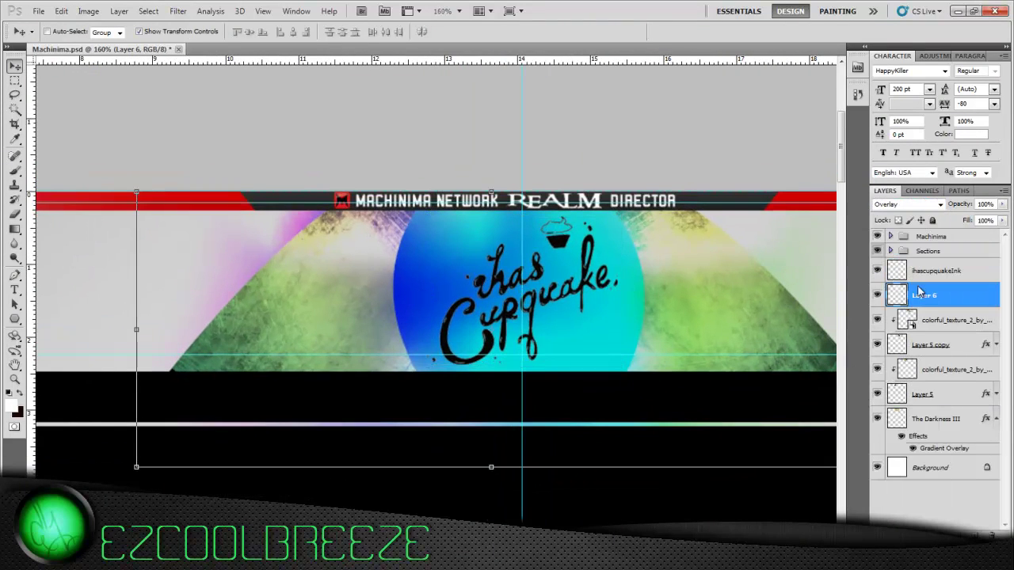
Duplicate the glow layer, test blend modes on the copy, then delete Layer 6 copy.
{"action": "key", "text": "b"}
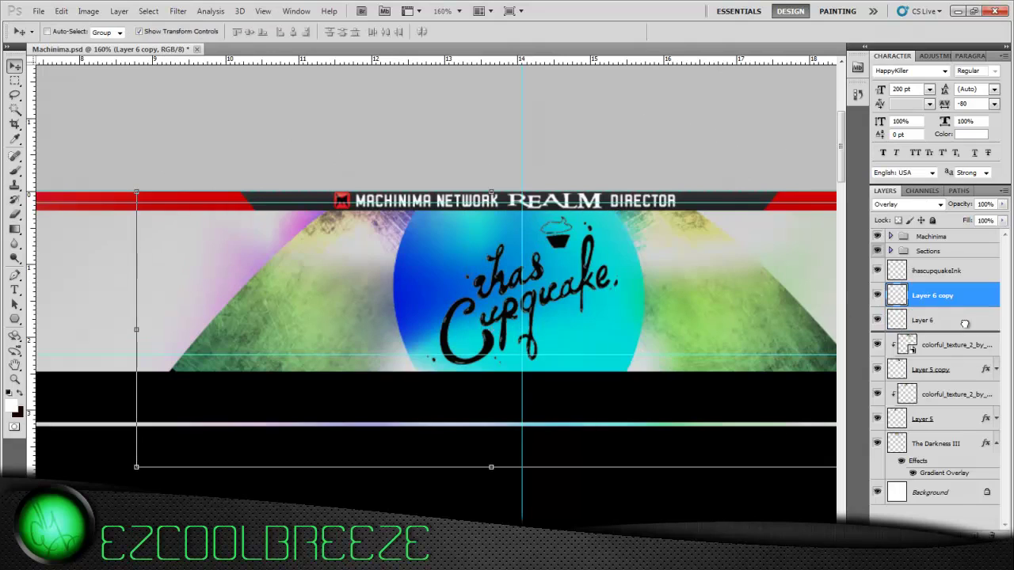
{"action": "key", "text": "ctrl+bracketleft"}
{"action": "key", "text": "v"}
{"action": "left_click", "coordinate": [903, 205]}
{"action": "key", "text": "Down"}
{"action": "key", "text": "Down"}
{"action": "key", "text": "Down"}
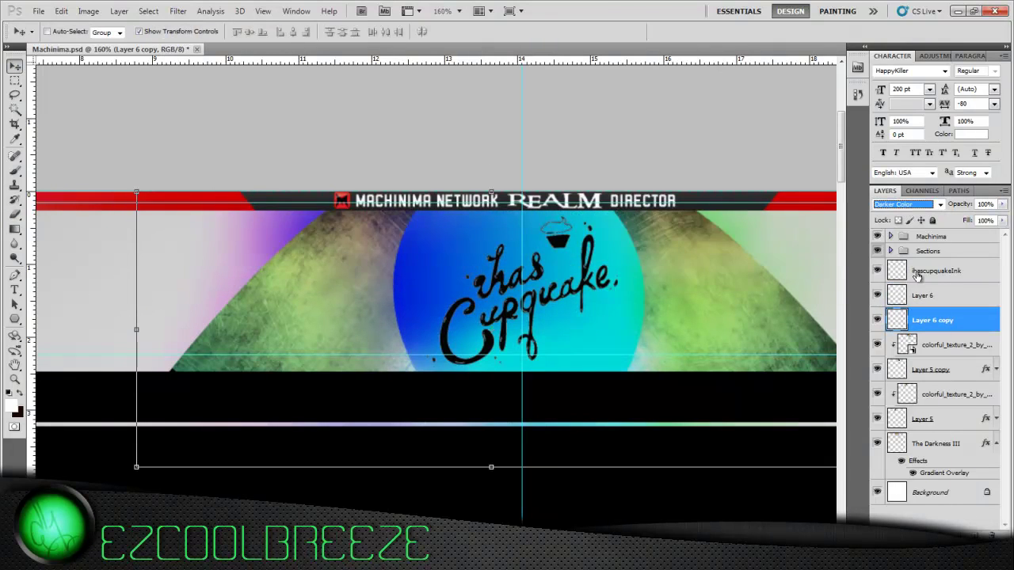
{"action": "key", "text": "Down"}
{"action": "key", "text": "Down"}
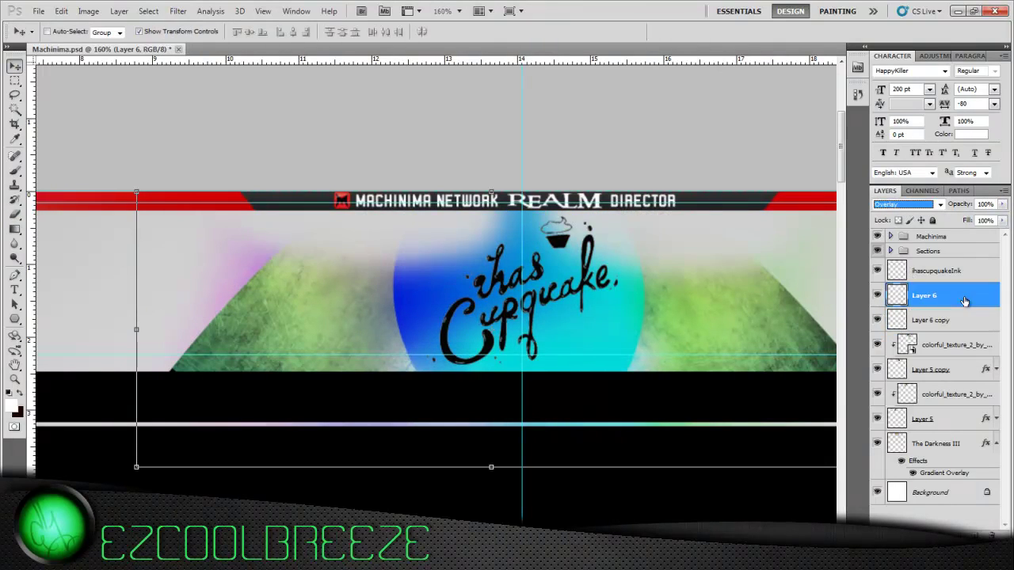
{"action": "key", "text": "Delete"}
{"action": "key", "text": "Up"}
{"action": "scroll", "coordinate": [634, 262], "scroll_direction": "down", "scroll_amount": 3}
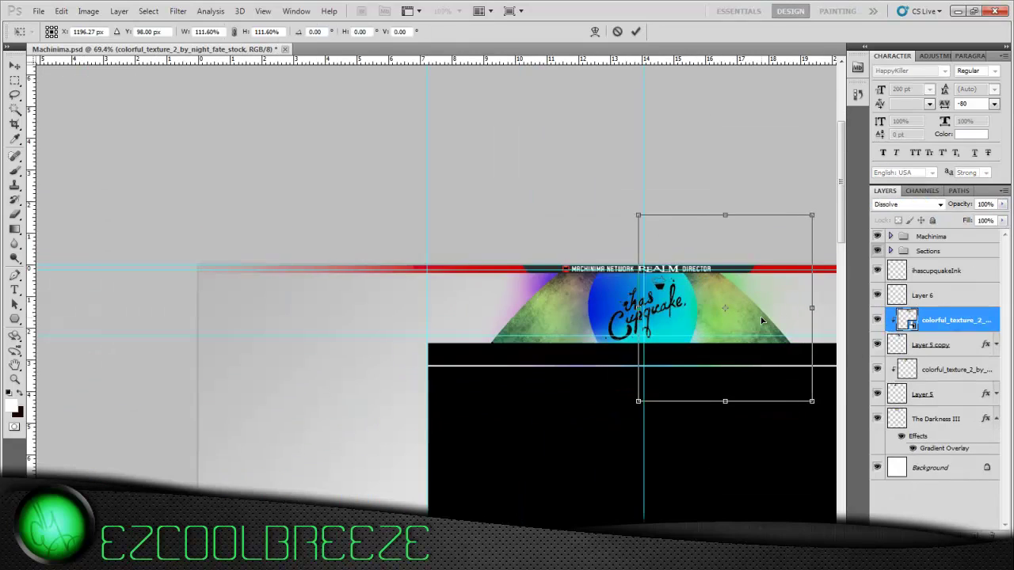
Try a drop shadow in the texture's layer style, then cancel it.
{"action": "scroll", "coordinate": [762, 320], "scroll_direction": "down", "scroll_amount": 5}
{"action": "scroll", "coordinate": [761, 320], "scroll_direction": "up", "scroll_amount": 4}
{"action": "double_click", "coordinate": [907, 320]}
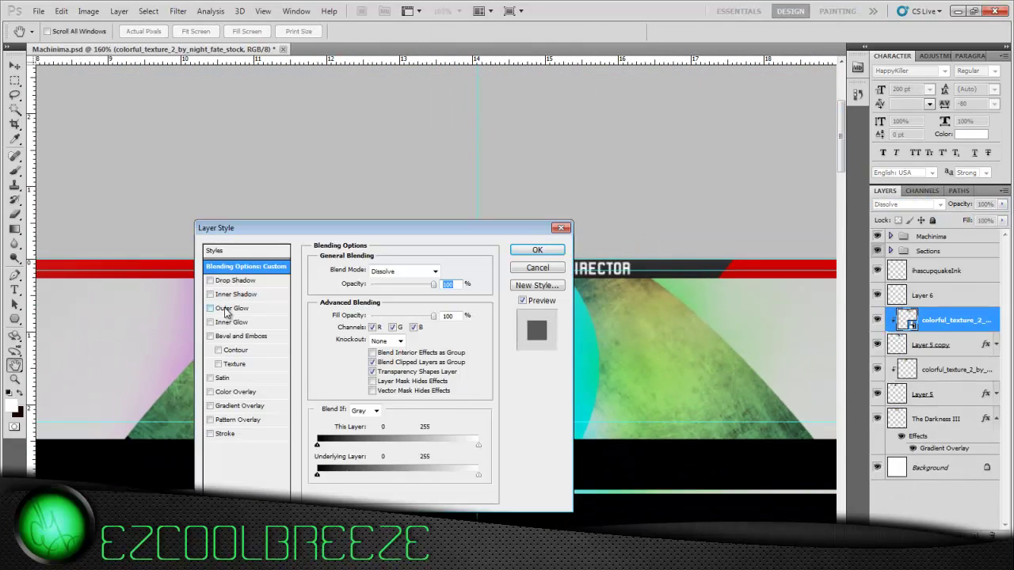
{"action": "left_click", "coordinate": [235, 280]}
{"action": "key", "text": "Escape"}
{"action": "left_click", "coordinate": [877, 320]}
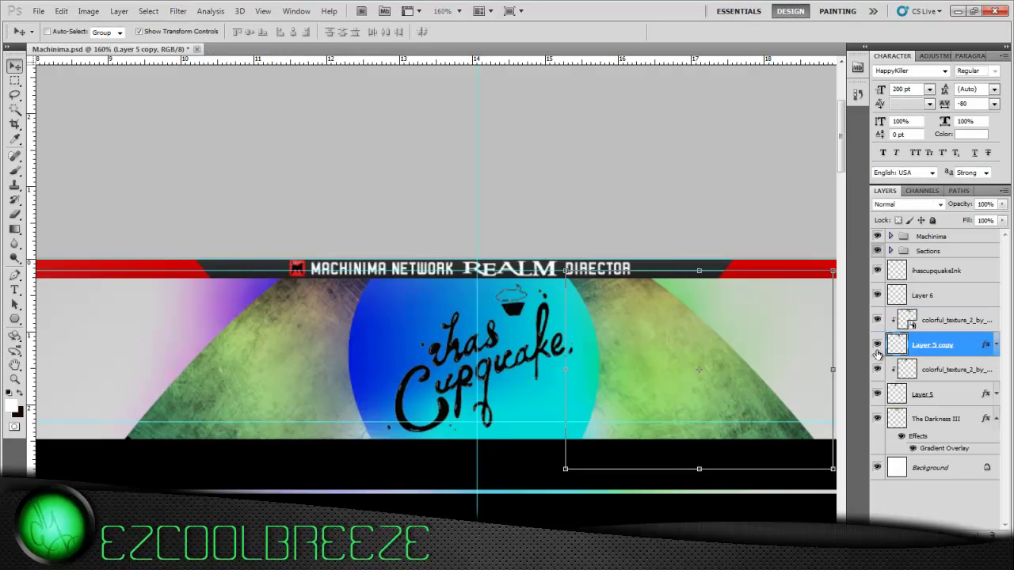
Copy Layer 5's layer style and paste it onto Layer 5 copy.
{"action": "left_click", "coordinate": [949, 396]}
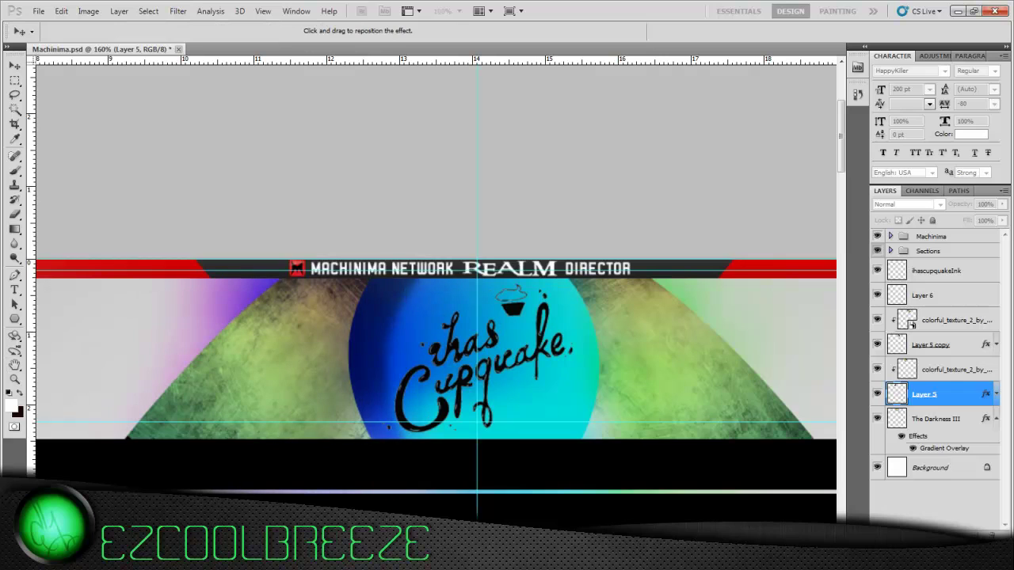
{"action": "right_click", "coordinate": [949, 396]}
{"action": "right_click", "coordinate": [961, 353]}
{"action": "left_click", "coordinate": [961, 345]}
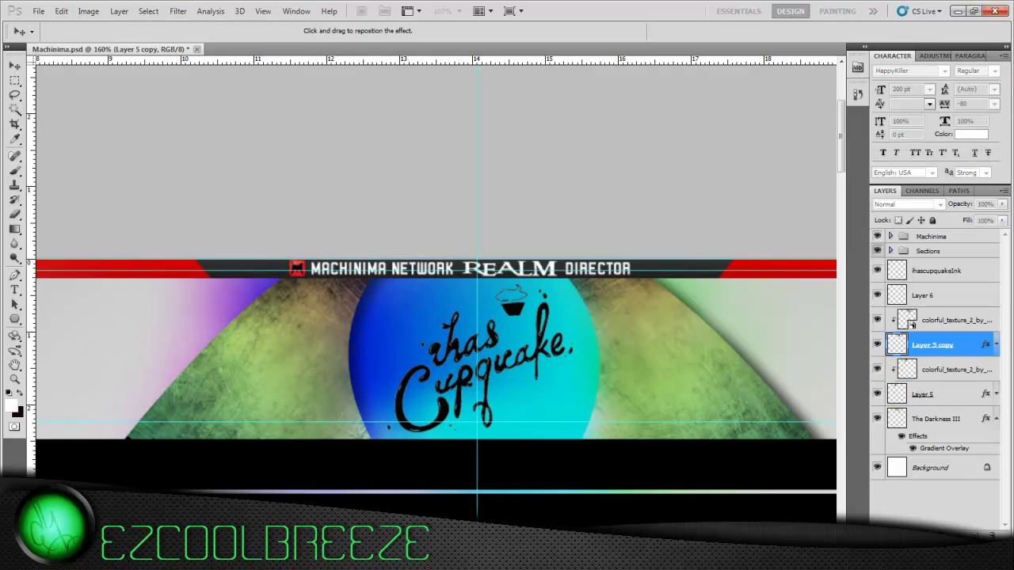
{"action": "scroll", "coordinate": [513, 372], "scroll_direction": "down", "scroll_amount": 1, "text": "alt"}
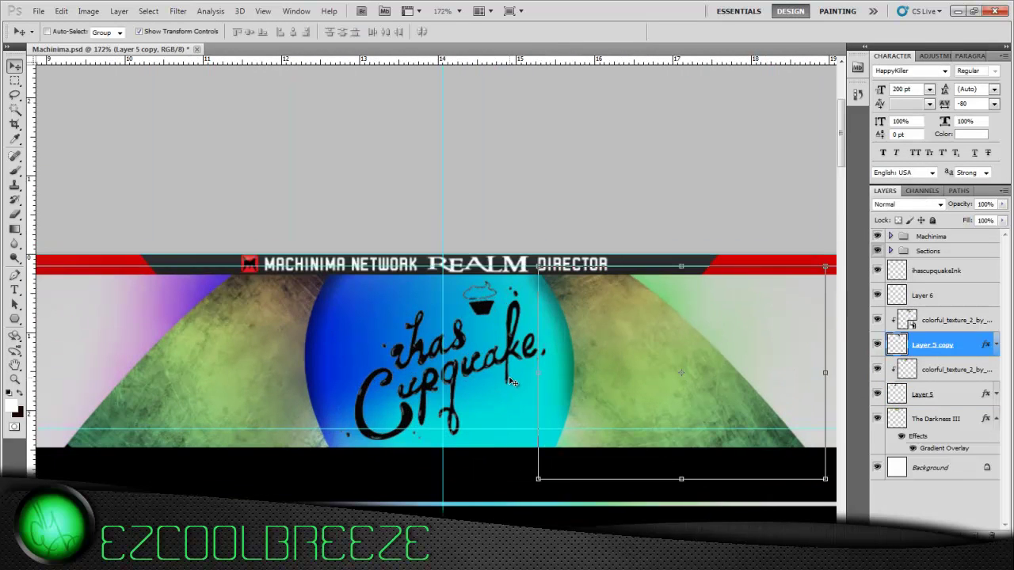
Move Layer 5 copy 2 and copy 3 out of Group 1, collapse the group, and select both copies.
{"action": "left_click_drag", "start_coordinate": [956, 390], "coordinate": [942, 341]}
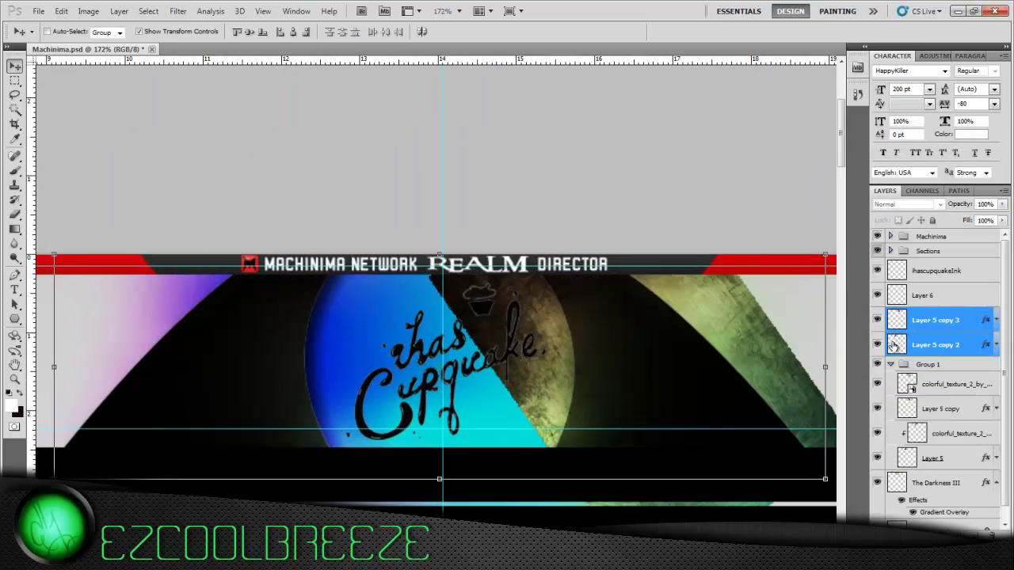
{"action": "right_click", "coordinate": [946, 387]}
{"action": "left_click", "coordinate": [909, 386]}
{"action": "left_click", "coordinate": [941, 345], "text": "shift"}
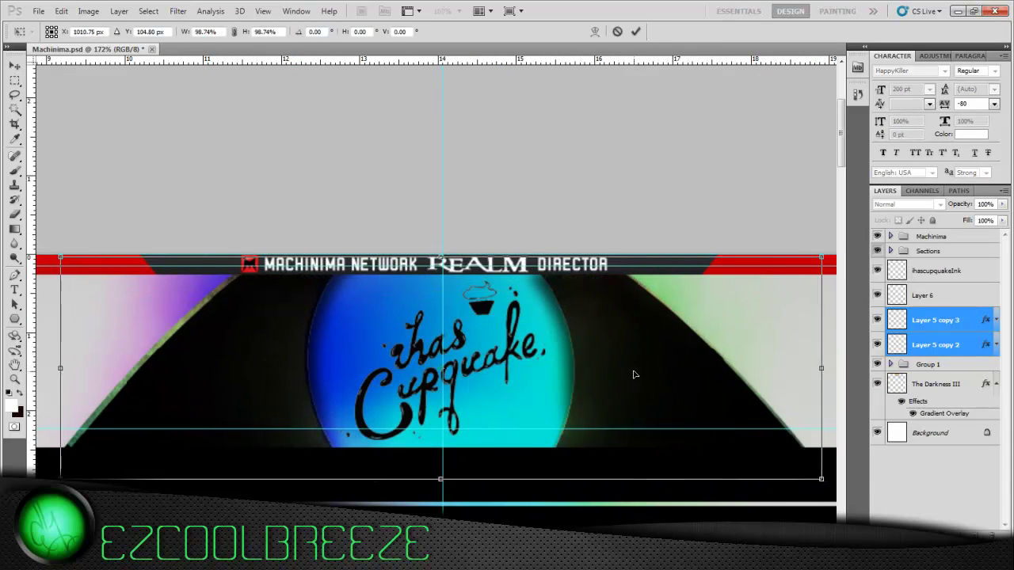
{"action": "scroll", "coordinate": [599, 372], "scroll_direction": "down", "scroll_amount": 2}
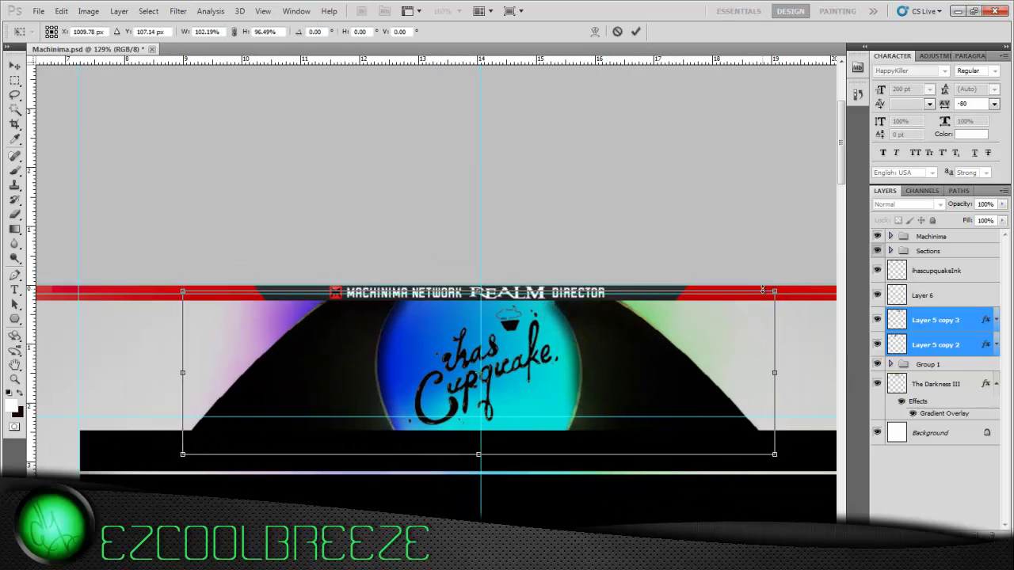
{"action": "key", "text": "ctrl+z"}
{"action": "scroll", "coordinate": [762, 291], "scroll_direction": "up", "scroll_amount": 2}
Nudge the arch copy right, merge copy 2 and copy 3 with Ctrl+E, and load its selection.
{"action": "left_click_drag", "start_coordinate": [606, 431], "coordinate": [608, 431]}
{"action": "scroll", "coordinate": [534, 387], "scroll_direction": "up", "scroll_amount": 2}
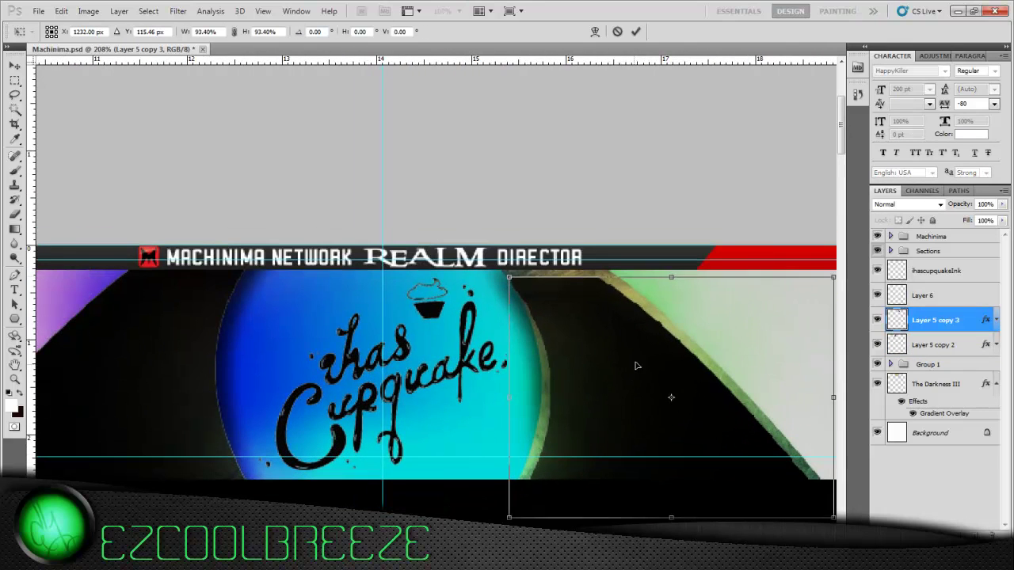
{"action": "scroll", "coordinate": [567, 297], "scroll_direction": "down", "scroll_amount": 2}
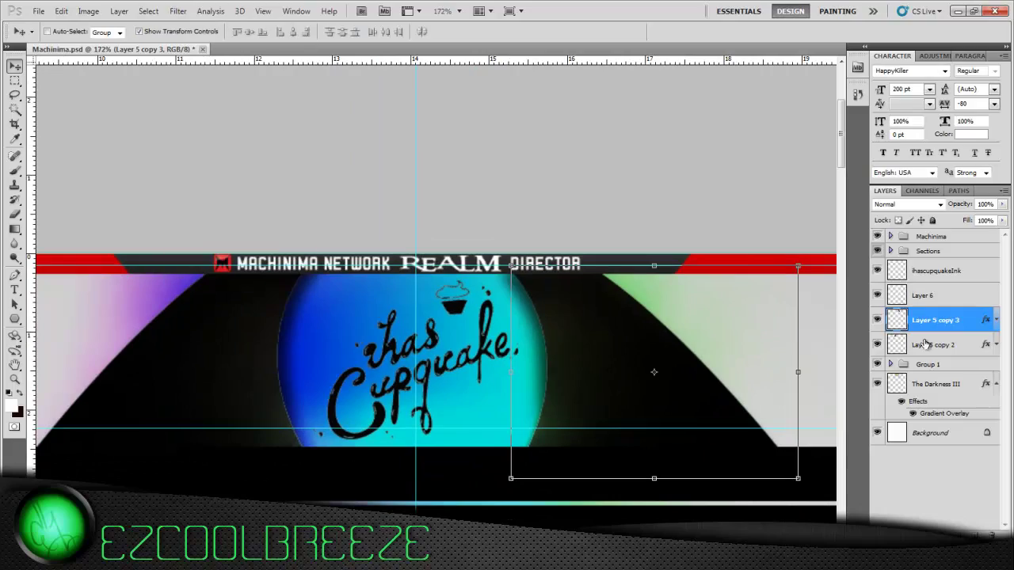
{"action": "key", "text": "ctrl+e"}
{"action": "left_click", "coordinate": [896, 320], "text": "ctrl"}
{"action": "left_click", "coordinate": [149, 11]}
Contract the arch selection and fill the inset with light grey.
{"action": "left_click", "coordinate": [74, 185]}
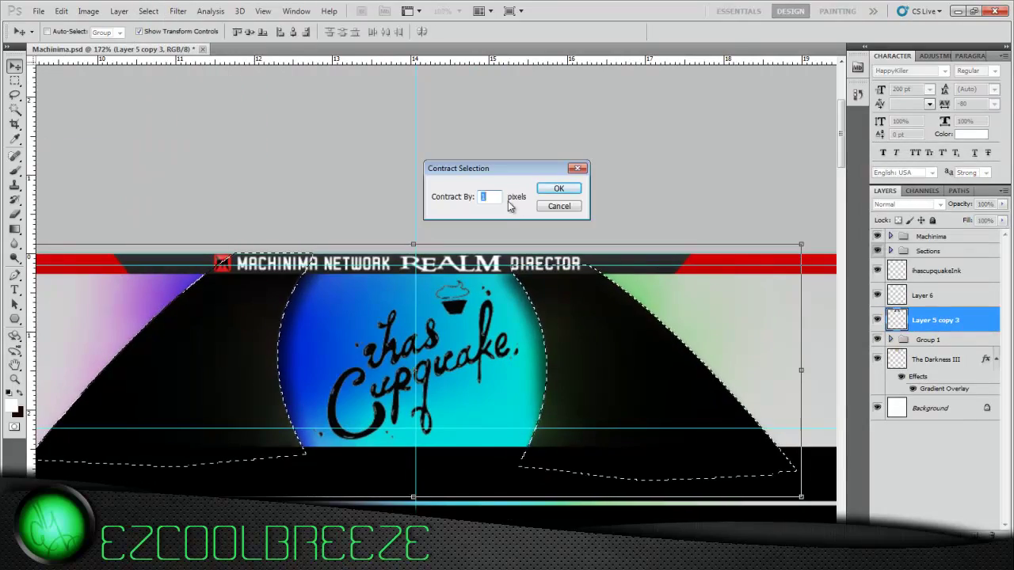
{"action": "key", "text": "Return"}
{"action": "scroll", "coordinate": [523, 309], "scroll_direction": "up", "scroll_amount": 3}
{"action": "scroll", "coordinate": [358, 129], "scroll_direction": "down", "scroll_amount": 10}
{"action": "scroll", "coordinate": [445, 146], "scroll_direction": "up", "scroll_amount": 6}
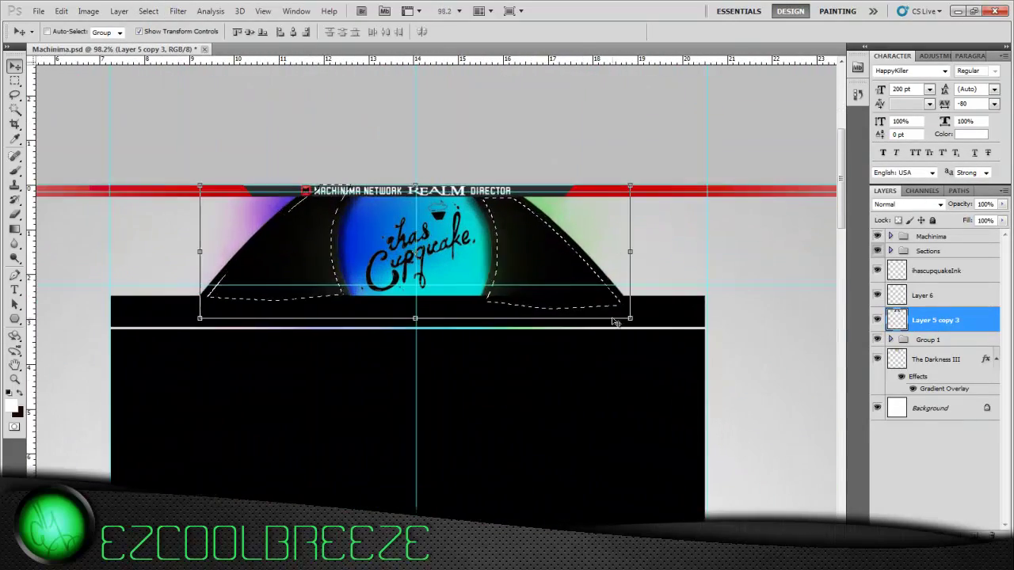
{"action": "left_click", "coordinate": [14, 80]}
{"action": "right_click", "coordinate": [305, 216]}
{"action": "left_click", "coordinate": [333, 229]}
Fill a small closed path at the arch's corner.
{"action": "scroll", "coordinate": [230, 194], "scroll_direction": "up", "scroll_amount": 4}
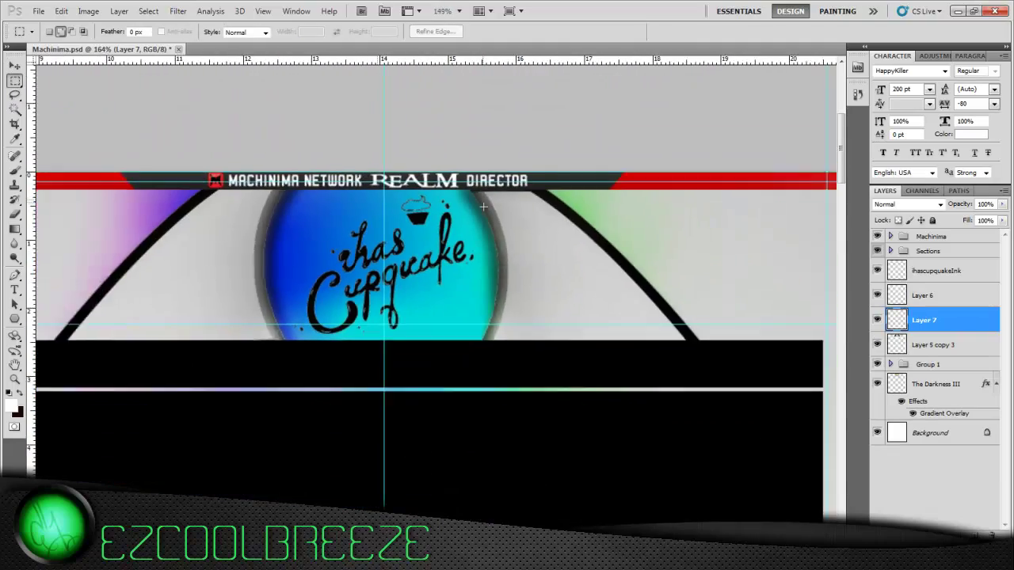
{"action": "scroll", "coordinate": [231, 194], "scroll_direction": "up", "scroll_amount": 3}
{"action": "scroll", "coordinate": [411, 238], "scroll_direction": "down", "scroll_amount": 3}
{"action": "key", "text": "v"}
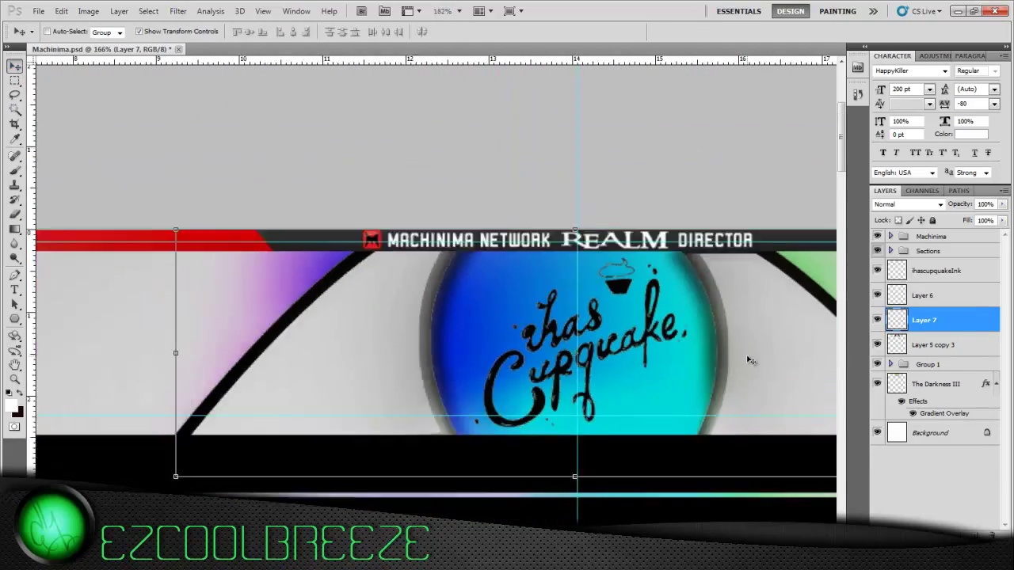
{"action": "scroll", "coordinate": [507, 411], "scroll_direction": "up", "scroll_amount": 5}
{"action": "right_click", "coordinate": [310, 478]}
{"action": "left_click", "coordinate": [365, 391]}
{"action": "key", "text": "Return"}
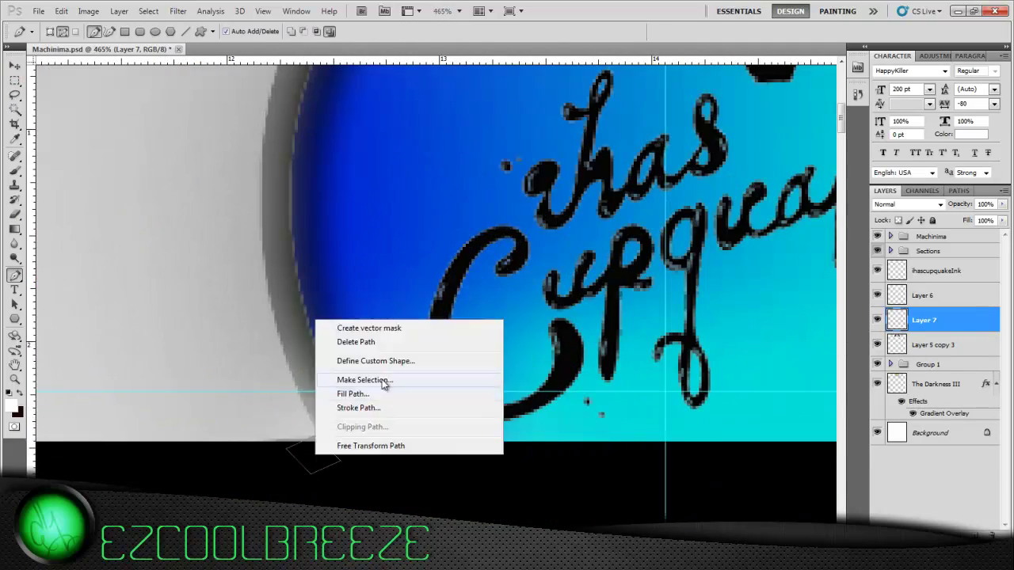
Switch to the Brush tool with an adjusted size and zoom into the arch.
{"action": "key", "text": "b"}
{"action": "scroll", "coordinate": [294, 458], "scroll_direction": "up", "scroll_amount": 3}
{"action": "left_click", "coordinate": [59, 31]}
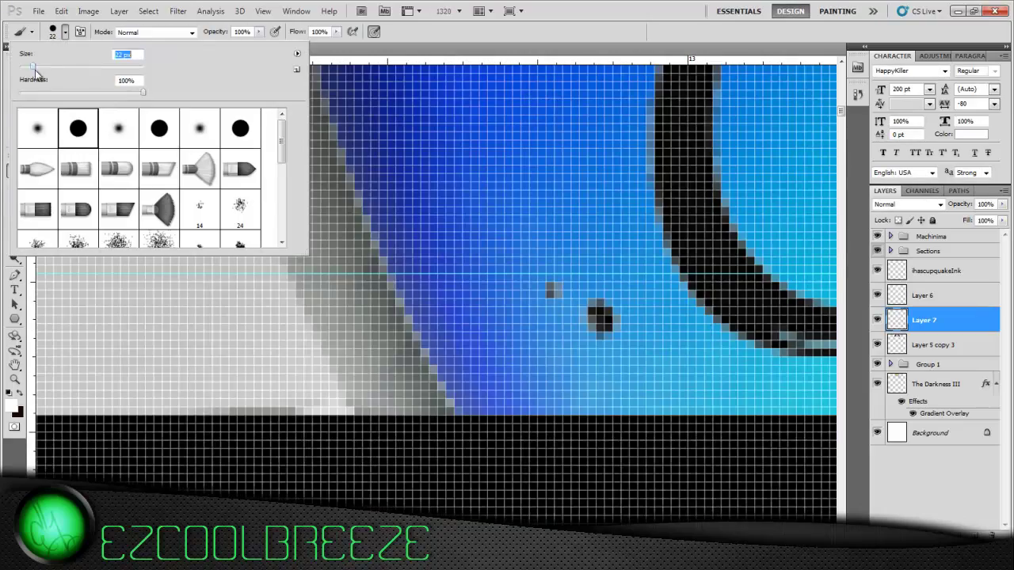
{"action": "scroll", "coordinate": [124, 465], "scroll_direction": "down", "scroll_amount": 5}
{"action": "scroll", "coordinate": [125, 465], "scroll_direction": "up", "scroll_amount": 3}
{"action": "scroll", "coordinate": [127, 380], "scroll_direction": "up", "scroll_amount": 3}
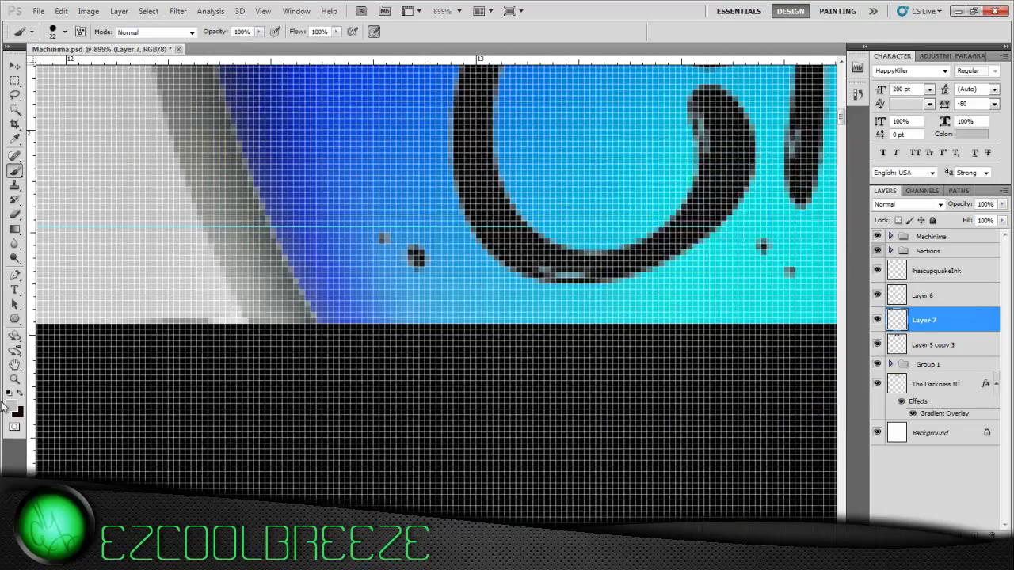
Delete Layer 7 to remove the grey fill from the arch.
{"action": "scroll", "coordinate": [119, 361], "scroll_direction": "down", "scroll_amount": 5}
{"action": "scroll", "coordinate": [95, 359], "scroll_direction": "up", "scroll_amount": 2}
{"action": "left_click", "coordinate": [17, 411]}
{"action": "key", "text": "Escape"}
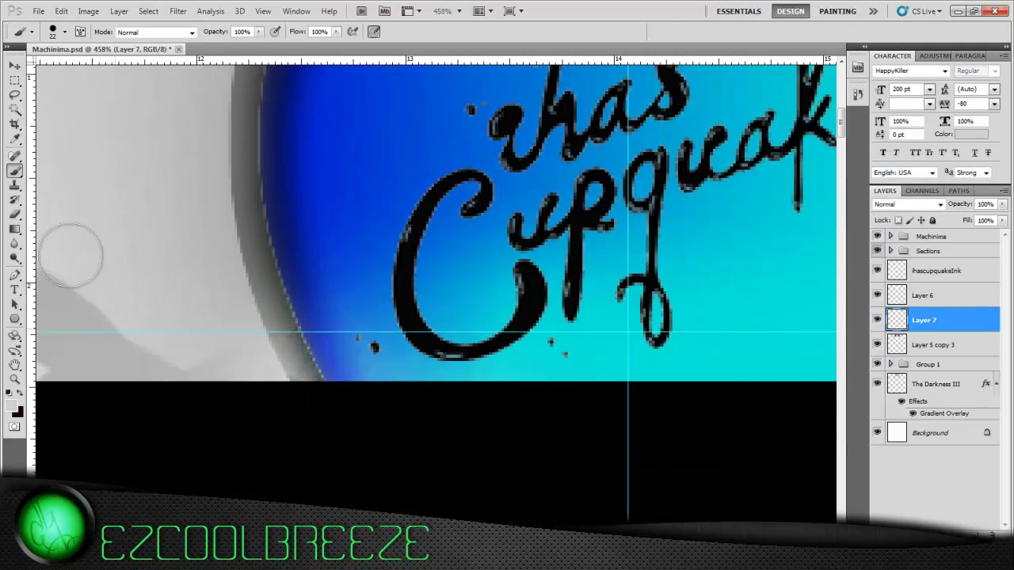
{"action": "key", "text": "Delete"}
{"action": "scroll", "coordinate": [118, 356], "scroll_direction": "down", "scroll_amount": 4}
{"action": "left_click", "coordinate": [118, 11]}
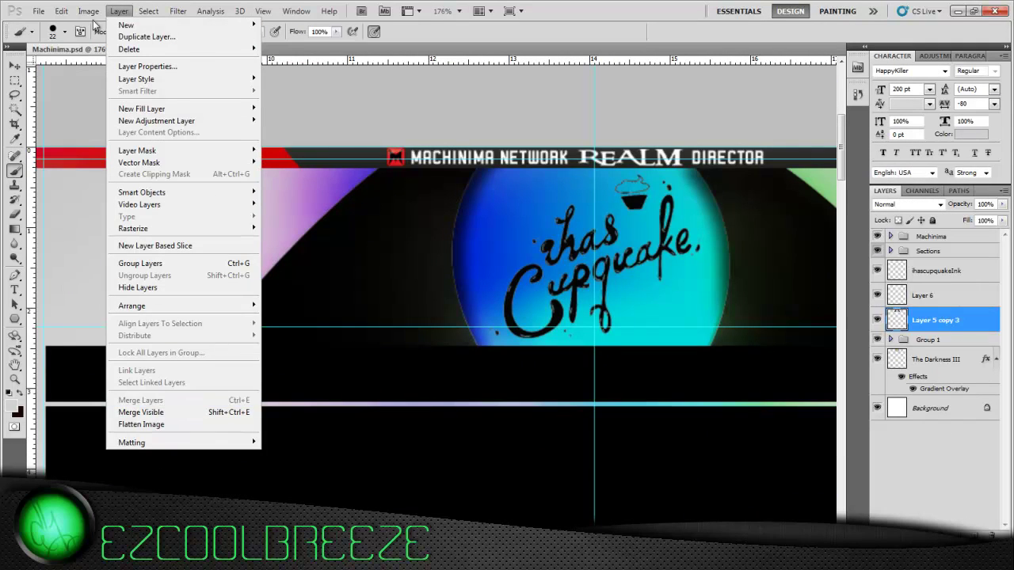
{"action": "left_click", "coordinate": [309, 195]}
{"action": "key", "text": "Escape"}
{"action": "scroll", "coordinate": [367, 323], "scroll_direction": "up", "scroll_amount": 3}
{"action": "scroll", "coordinate": [368, 323], "scroll_direction": "down", "scroll_amount": 3}
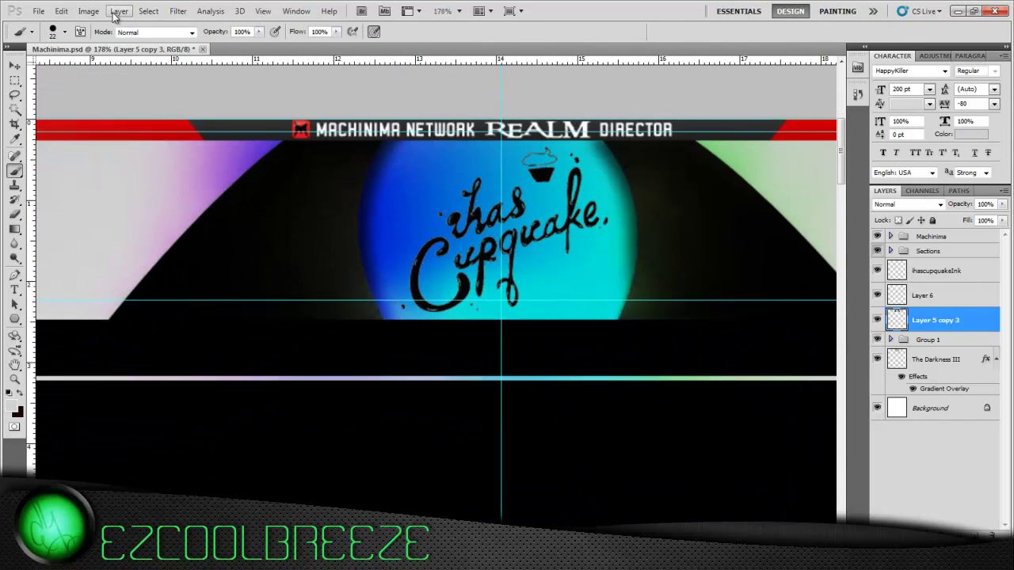
Step back in History to before the grey fill and clear the selection.
{"action": "key", "text": "ctrl+j"}
{"action": "left_click", "coordinate": [149, 12]}
{"action": "left_click", "coordinate": [92, 177]}
{"action": "key", "text": "Return"}
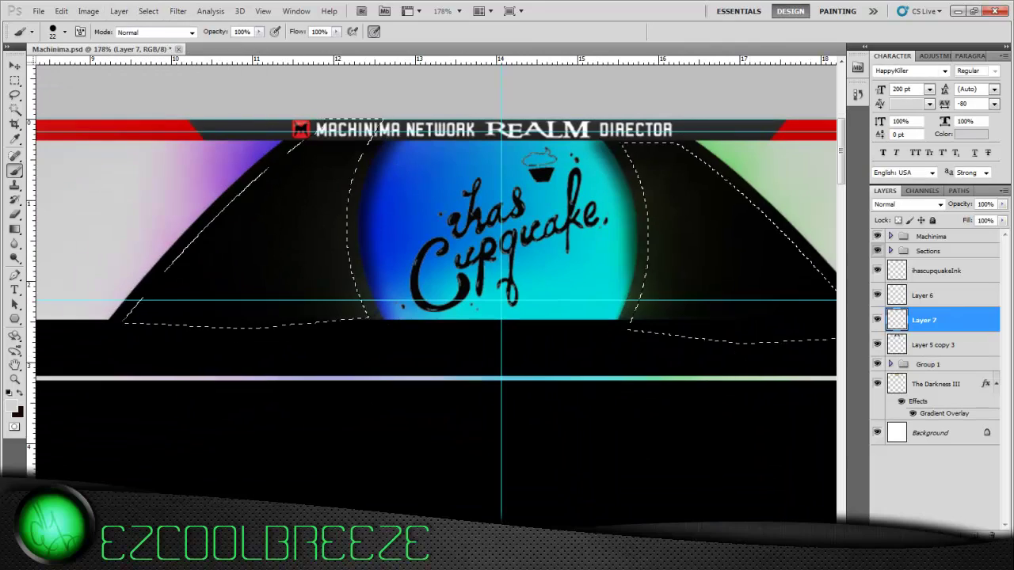
{"action": "scroll", "coordinate": [700, 237], "scroll_direction": "up", "scroll_amount": 1}
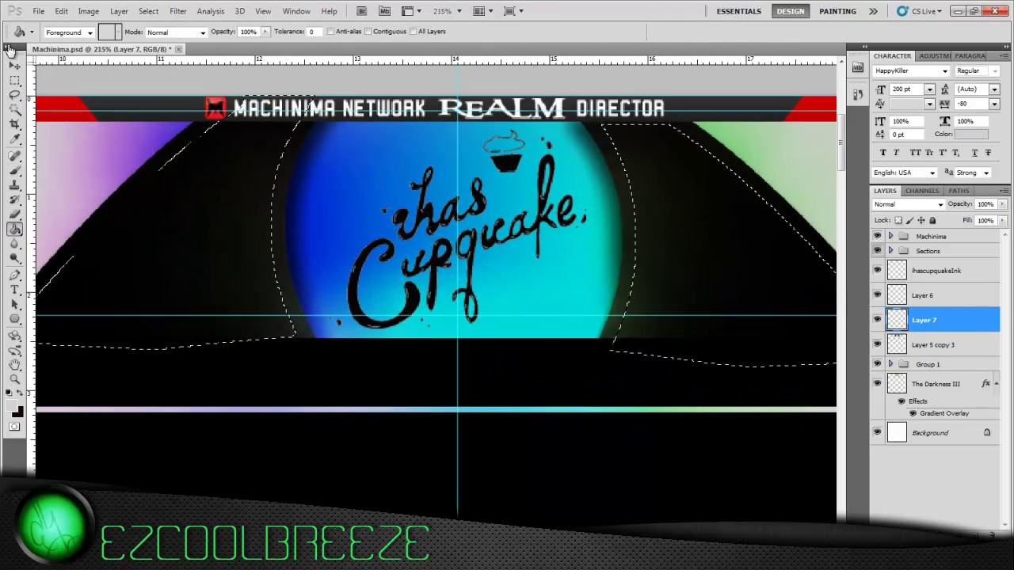
{"action": "scroll", "coordinate": [238, 301], "scroll_direction": "up", "scroll_amount": 1}
{"action": "left_click", "coordinate": [857, 94]}
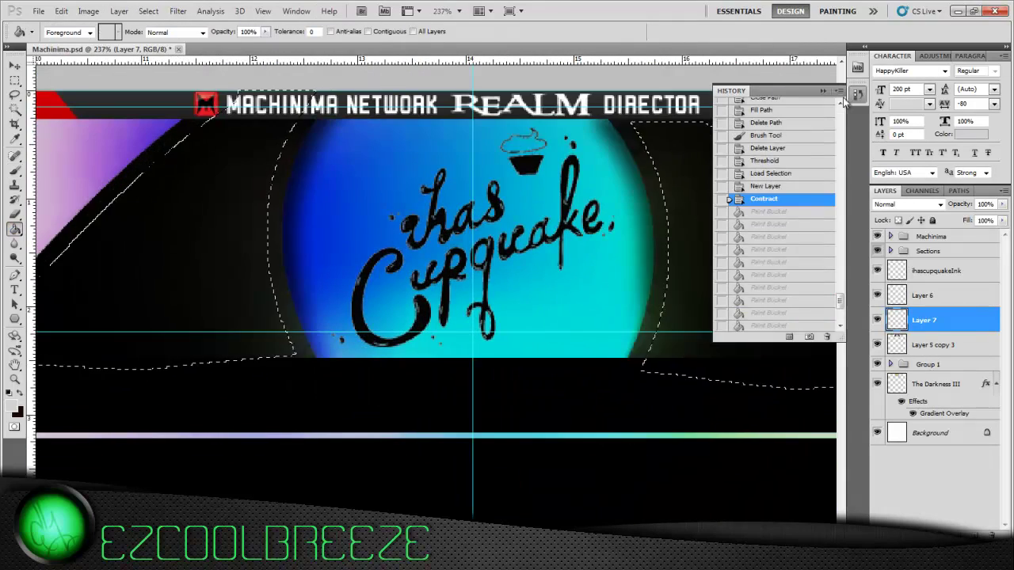
{"action": "left_click", "coordinate": [934, 345]}
{"action": "key", "text": "ctrl+d"}
Select Layer 5 copy 3's arch outline, contract it, and add a new Layer 8.
{"action": "left_click", "coordinate": [119, 11]}
{"action": "left_click", "coordinate": [238, 198]}
{"action": "key", "text": "Return"}
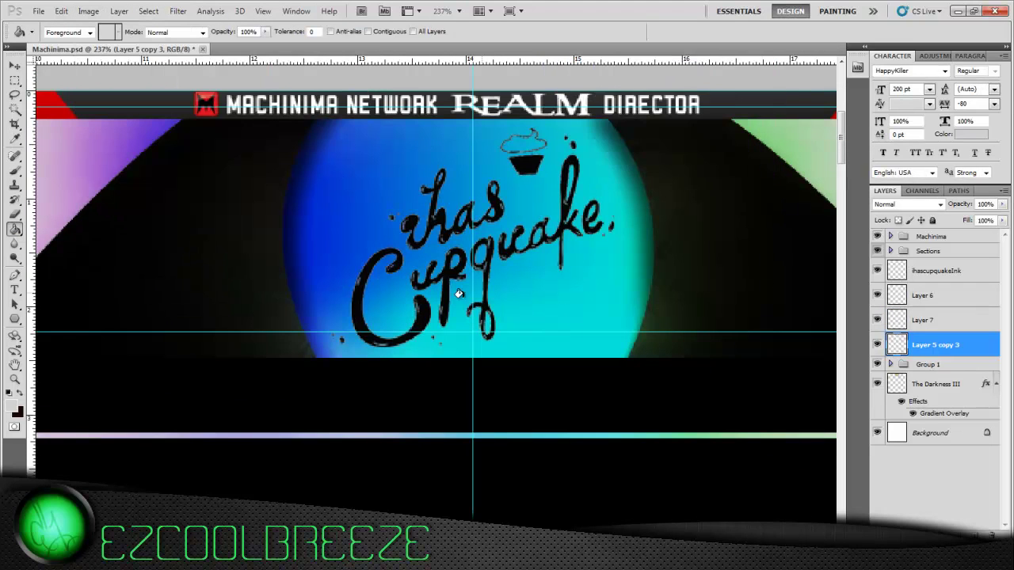
{"action": "right_click", "coordinate": [896, 344]}
{"action": "scroll", "coordinate": [312, 344], "scroll_direction": "down", "scroll_amount": 1}
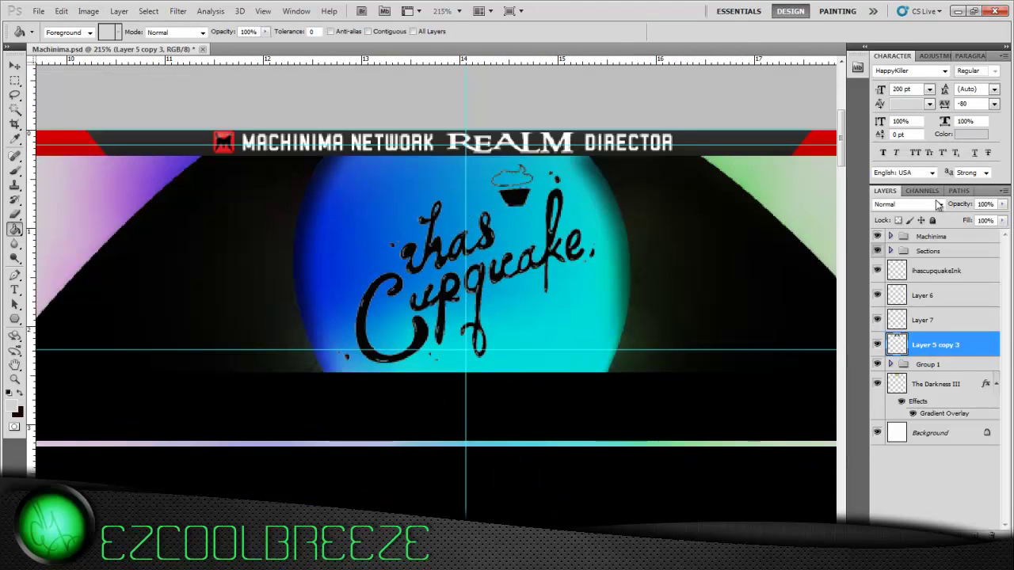
{"action": "left_click", "coordinate": [897, 344], "text": "ctrl"}
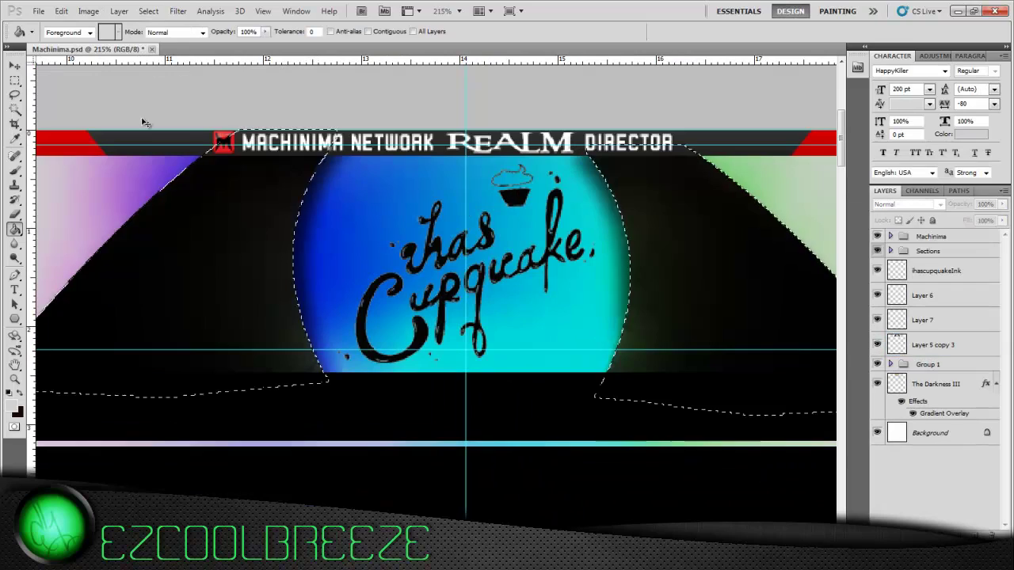
{"action": "left_click", "coordinate": [148, 11]}
{"action": "left_click", "coordinate": [79, 185]}
{"action": "key", "text": "Return"}
{"action": "key", "text": "p"}
{"action": "key", "text": "ctrl+shift+alt+n"}
Draw a curved Pen path along the arch's right edge and fill it light grey.
{"action": "scroll", "coordinate": [618, 328], "scroll_direction": "up", "scroll_amount": 1}
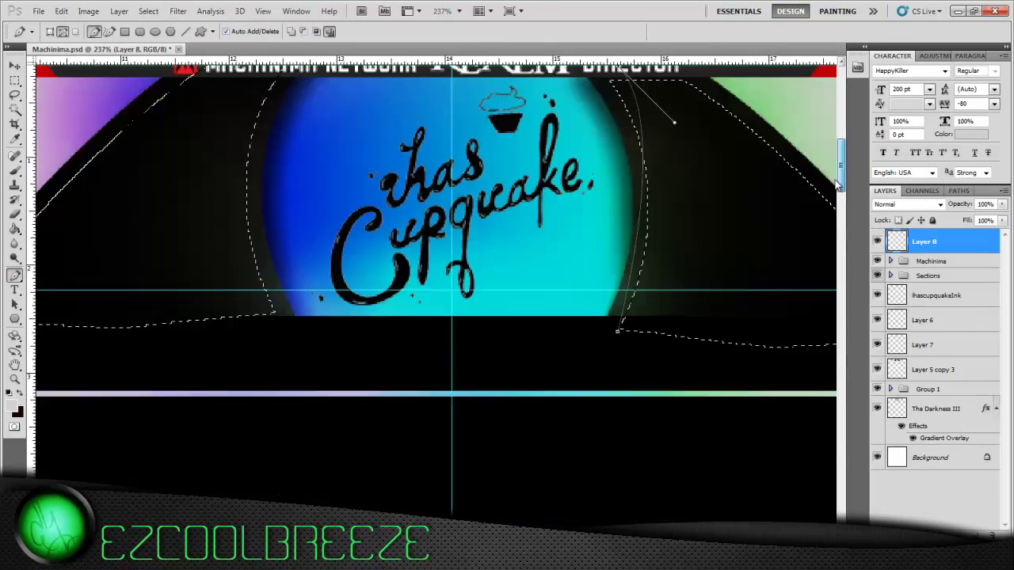
{"action": "left_click", "coordinate": [618, 466]}
{"action": "mouse_move", "coordinate": [559, 184]}
{"action": "left_mouse_down"}
{"action": "mouse_move", "coordinate": [404, 103]}
{"action": "mouse_move", "coordinate": [394, 87]}
{"action": "left_mouse_up"}
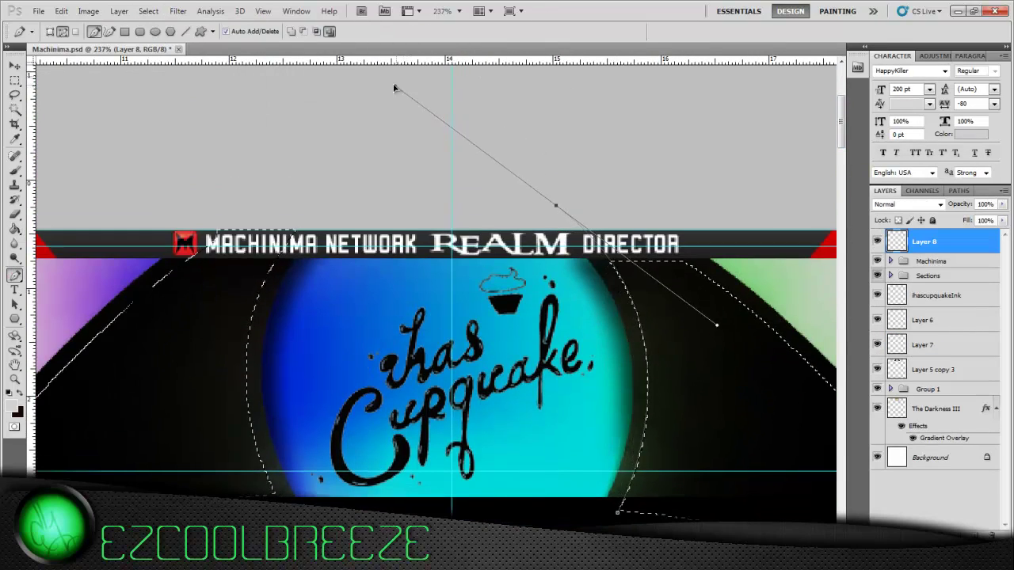
{"action": "scroll", "coordinate": [592, 210], "scroll_direction": "down", "scroll_amount": 5}
{"action": "scroll", "coordinate": [555, 364], "scroll_direction": "up", "scroll_amount": 3}
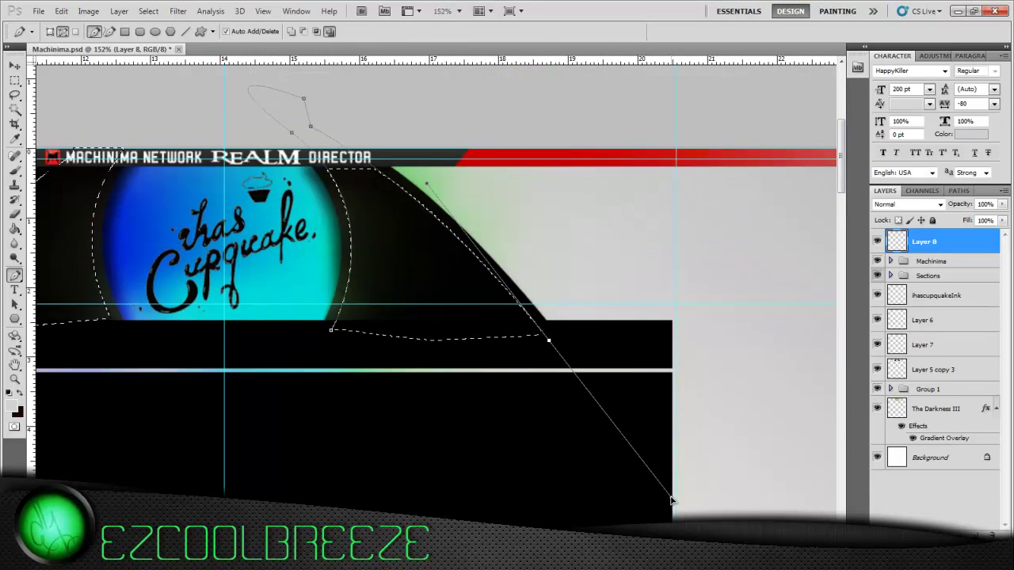
{"action": "key", "text": "alt+BackSpace"}
Duplicate the grey section, flip the copy horizontally, and move it into the left section.
{"action": "right_click", "coordinate": [434, 264]}
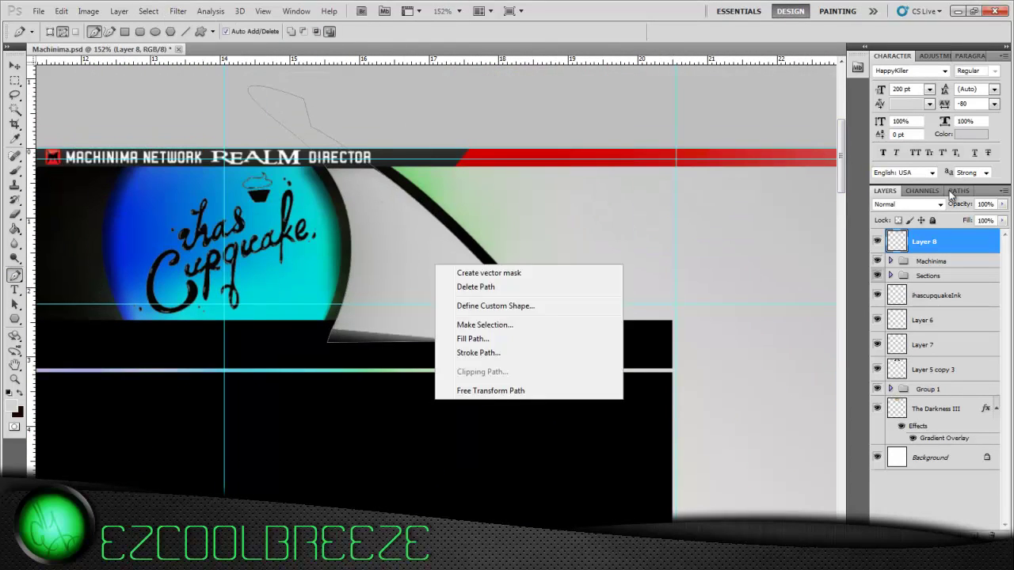
{"action": "key", "text": "Escape"}
{"action": "key", "text": "ctrl+j"}
{"action": "key", "text": "v"}
{"action": "scroll", "coordinate": [435, 269], "scroll_direction": "down", "scroll_amount": 2}
{"action": "left_click", "coordinate": [38, 11]}
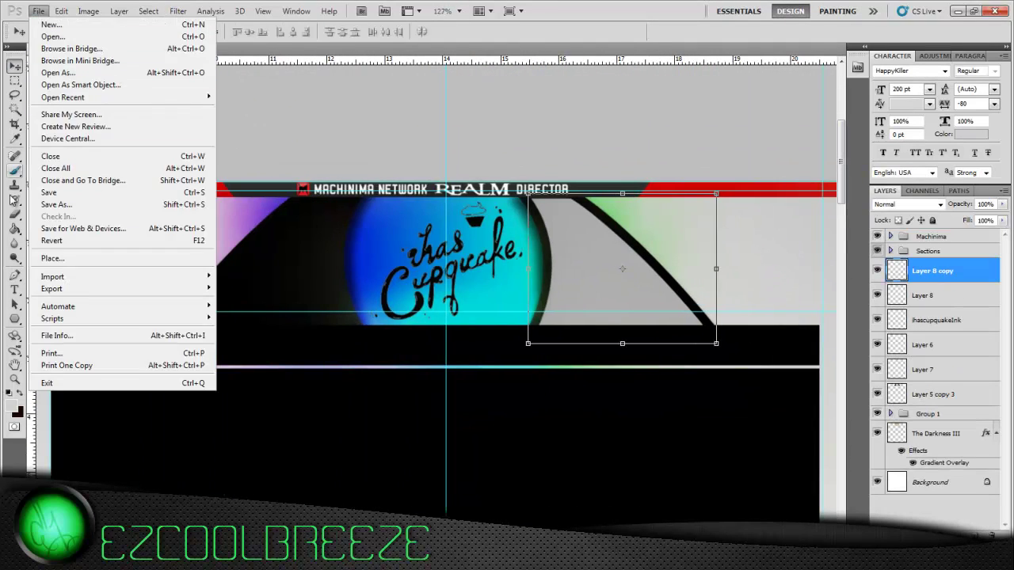
{"action": "key", "text": "ctrl+t"}
{"action": "left_click", "coordinate": [61, 11]}
{"action": "left_click_drag", "start_coordinate": [549, 290], "coordinate": [254, 284]}
{"action": "scroll", "coordinate": [253, 283], "scroll_direction": "up", "scroll_amount": 2}
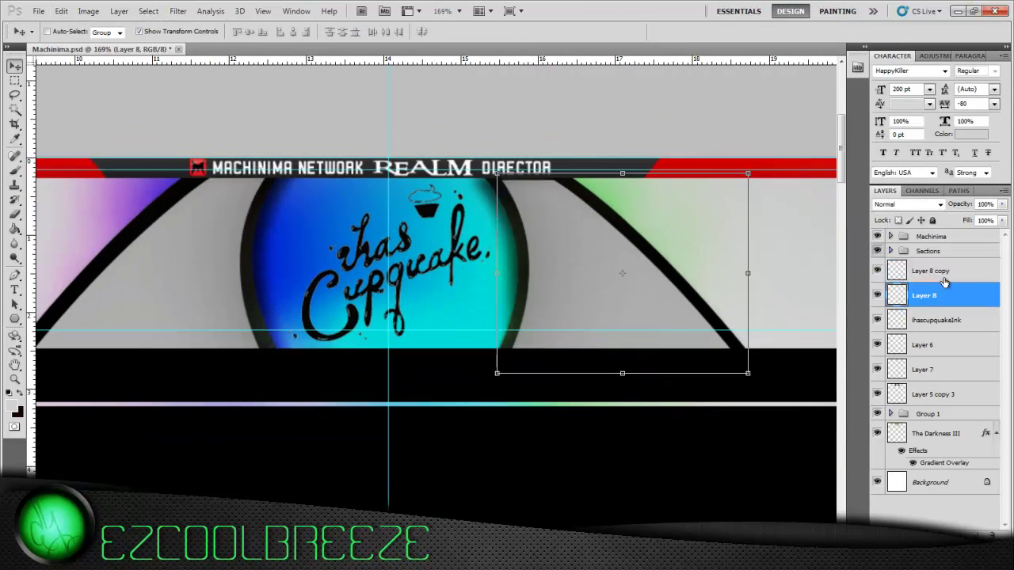
Give the section layers a pale pink-to-magenta Gradient Overlay.
{"action": "key", "text": "g"}
{"action": "left_click", "coordinate": [80, 31]}
{"action": "left_click", "coordinate": [701, 232]}
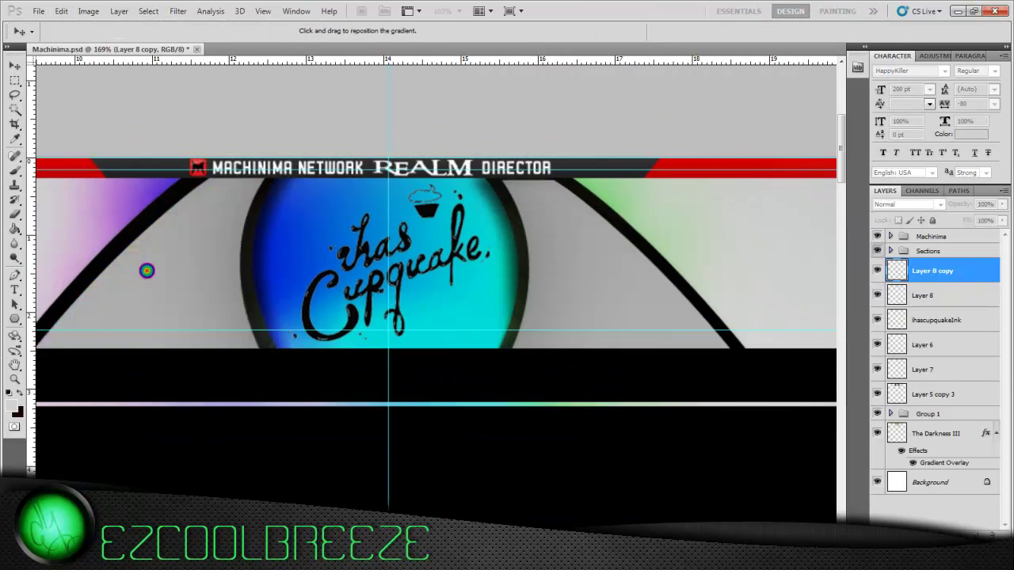
{"action": "left_click", "coordinate": [79, 31]}
{"action": "double_click", "coordinate": [700, 427]}
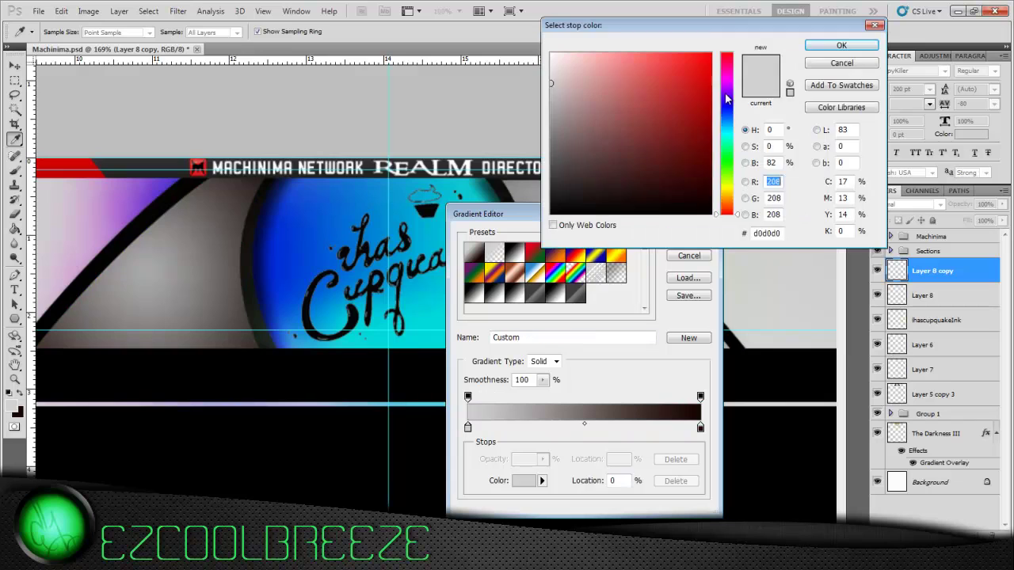
{"action": "left_click", "coordinate": [726, 79]}
{"action": "left_click", "coordinate": [663, 67]}
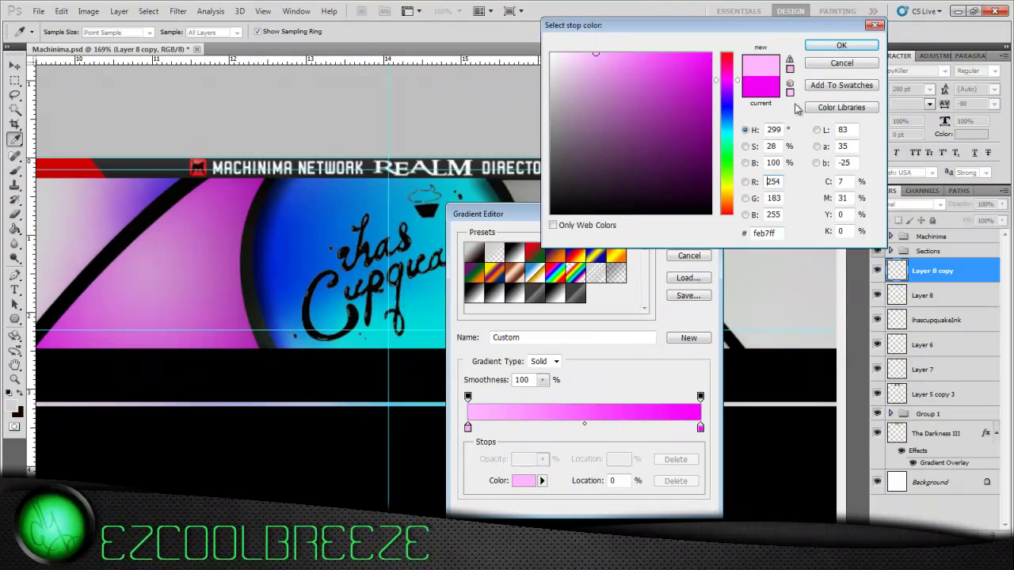
{"action": "left_click", "coordinate": [842, 45]}
{"action": "key", "text": "Return"}
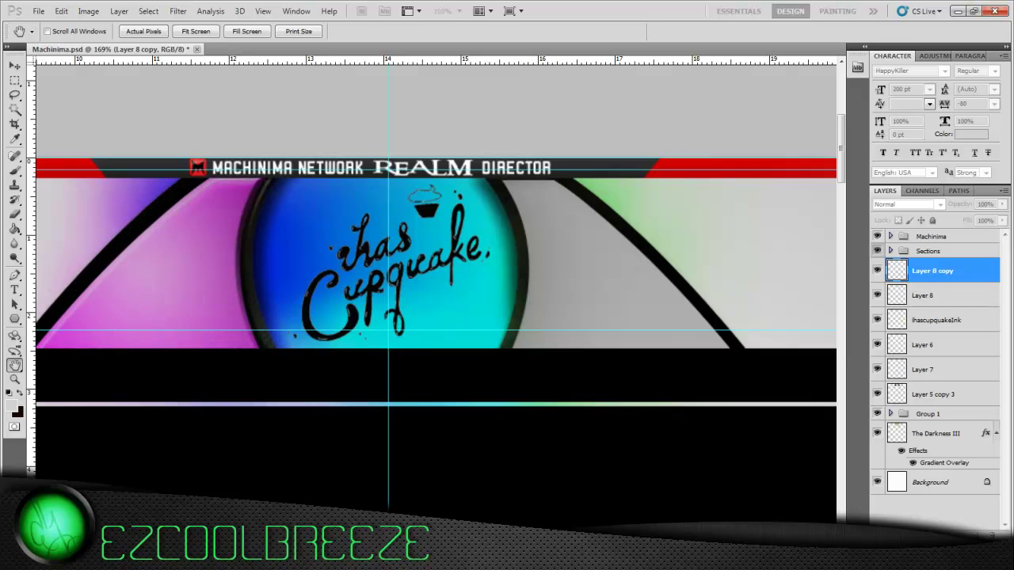
{"action": "left_click", "coordinate": [923, 294]}
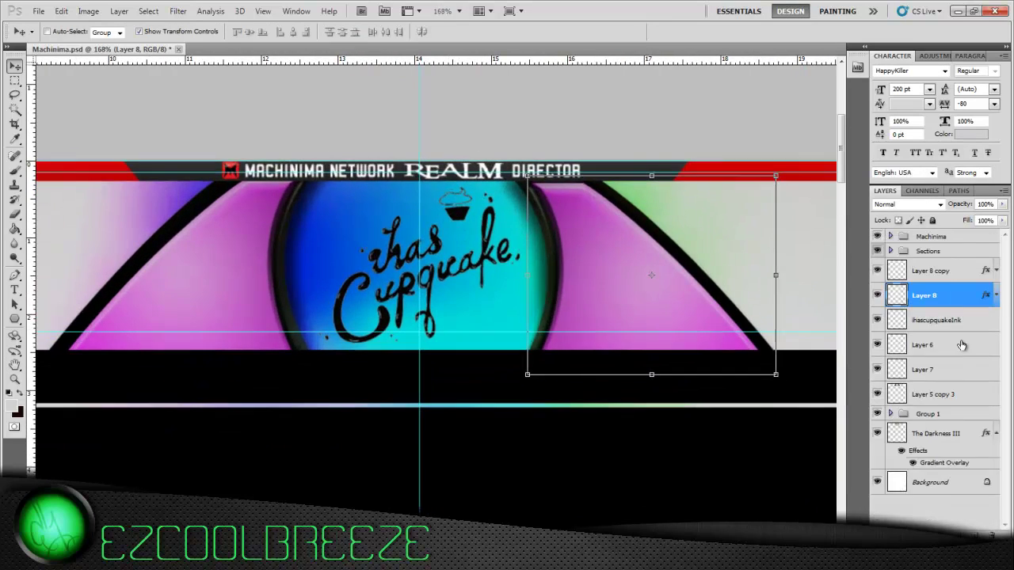
Toggle the black outline layer, collapse Group 1, and create new Layer 9.
{"action": "left_click", "coordinate": [877, 394]}
{"action": "left_click", "coordinate": [897, 391]}
{"action": "key", "text": "space"}
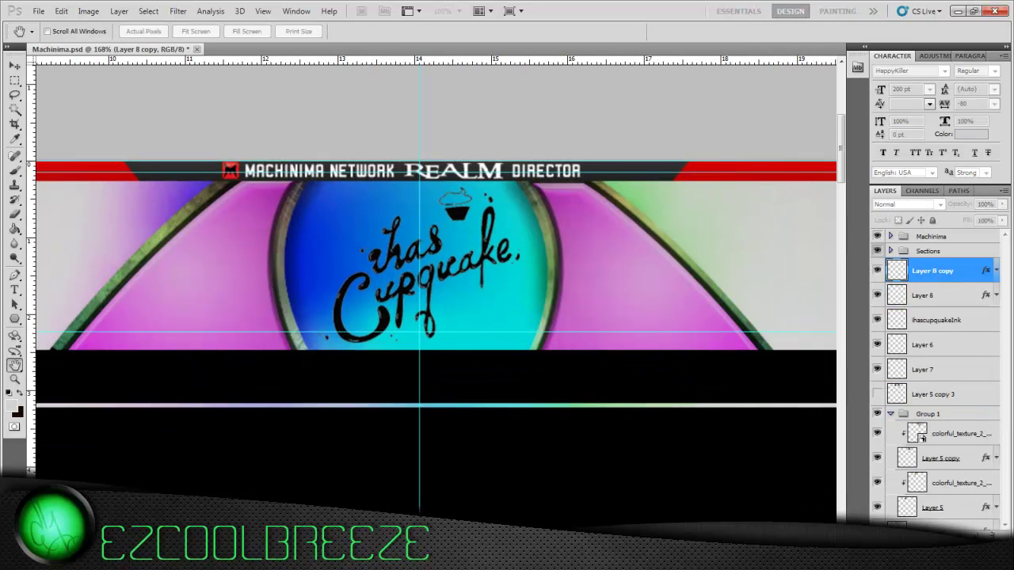
{"action": "left_click", "coordinate": [877, 393]}
{"action": "left_click", "coordinate": [958, 433]}
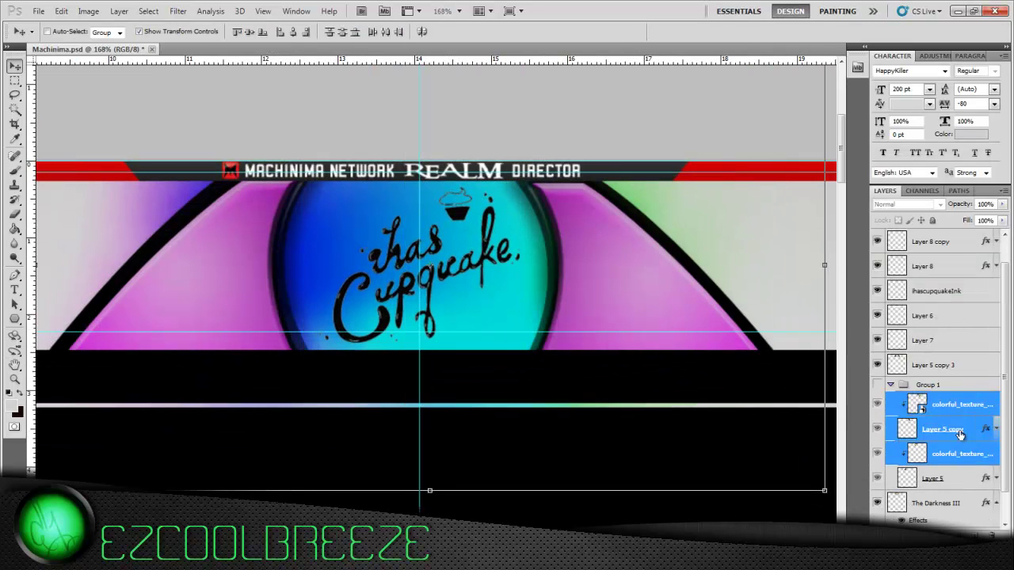
{"action": "left_click", "coordinate": [890, 413]}
{"action": "left_click", "coordinate": [929, 413]}
{"action": "scroll", "coordinate": [403, 323], "scroll_direction": "up", "scroll_amount": 1}
{"action": "key", "text": "ctrl+shift+alt+n"}
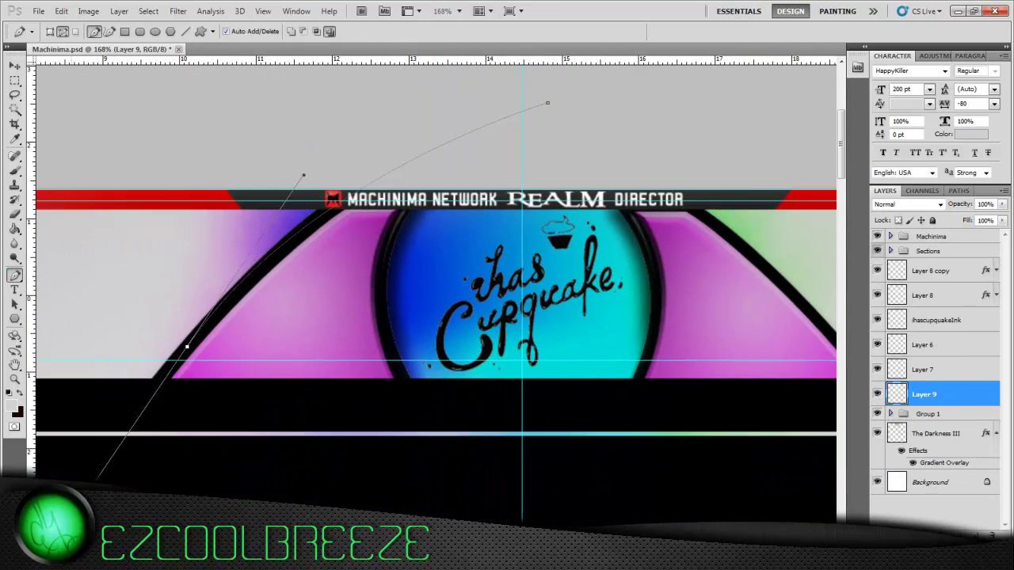
Stroke a curved Pen path with the brush into a white streak and rotate it slightly.
{"action": "right_click", "coordinate": [225, 309]}
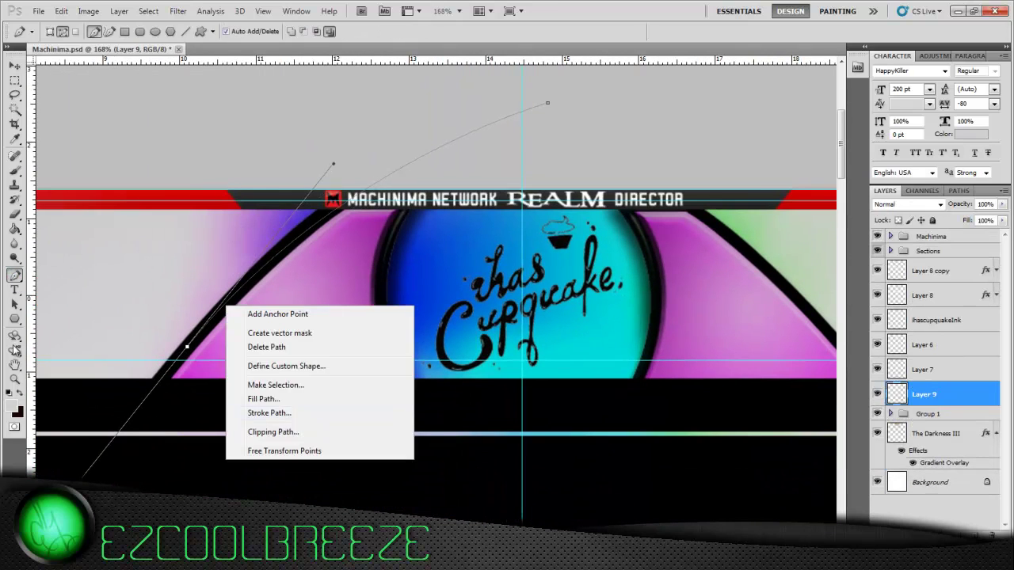
{"action": "key", "text": "b"}
{"action": "left_click", "coordinate": [52, 32]}
{"action": "key", "text": "Escape"}
{"action": "right_click", "coordinate": [405, 179]}
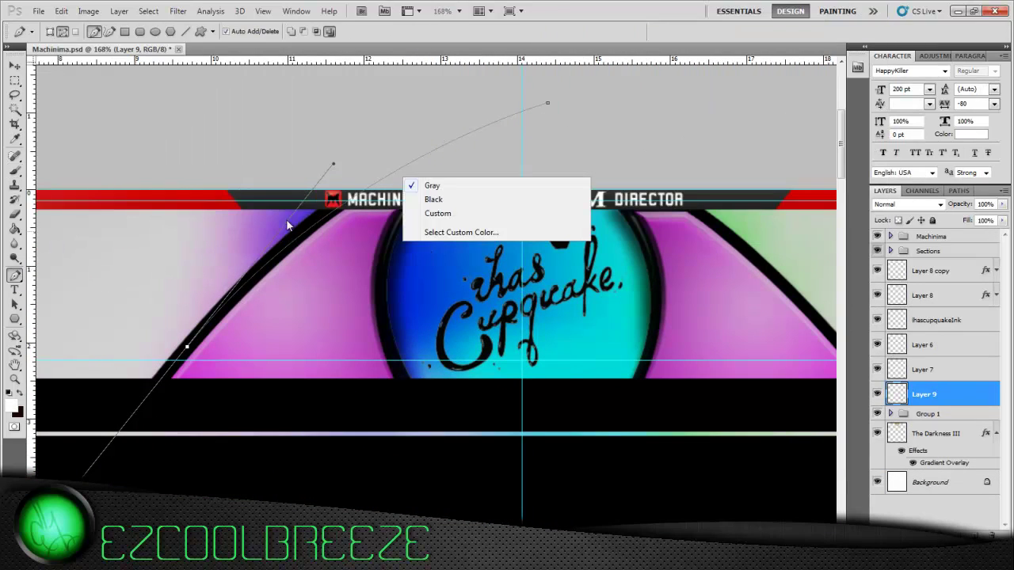
{"action": "key", "text": "Escape"}
{"action": "key", "text": "p"}
{"action": "left_click", "coordinate": [958, 190]}
{"action": "key", "text": "F7"}
{"action": "key", "text": "v"}
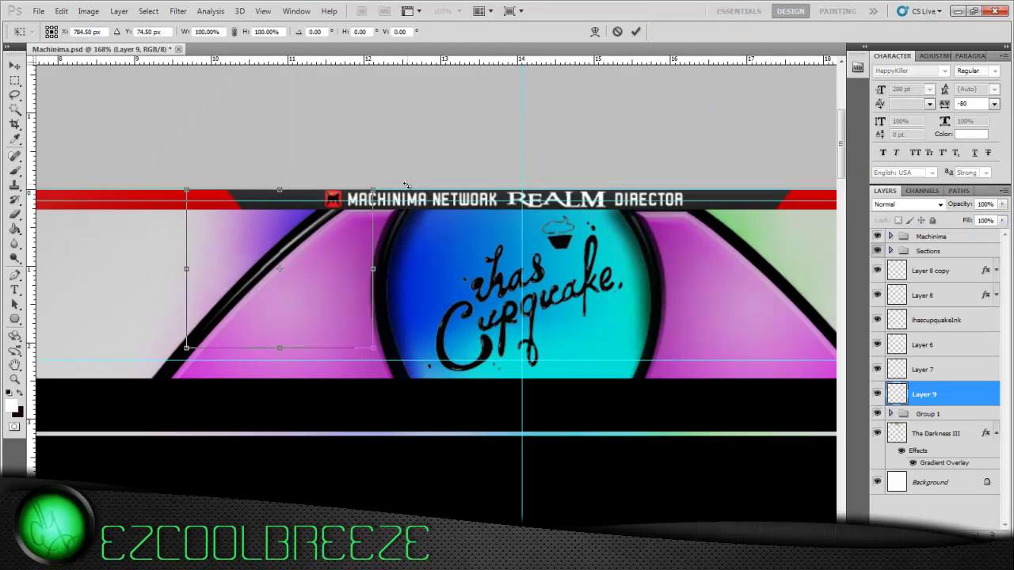
{"action": "scroll", "coordinate": [388, 180], "scroll_direction": "up", "scroll_amount": 2}
{"action": "left_click_drag", "start_coordinate": [382, 182], "coordinate": [376, 178]}
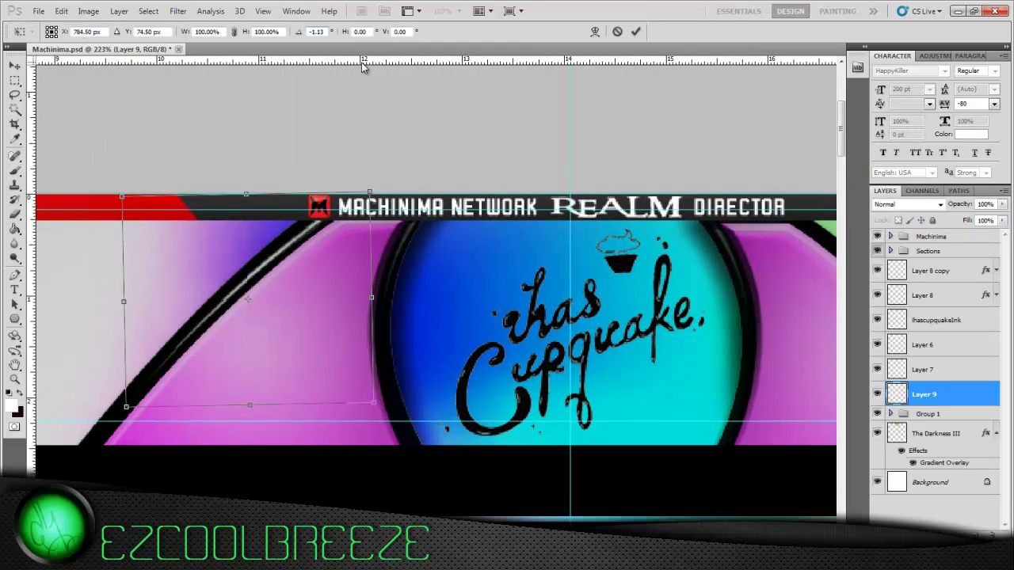
{"action": "key", "text": "Return"}
Duplicate the streak as Layer 9 copy and drag both streak layers to the top.
{"action": "scroll", "coordinate": [569, 308], "scroll_direction": "down", "scroll_amount": 3}
{"action": "scroll", "coordinate": [569, 307], "scroll_direction": "down", "scroll_amount": 4}
{"action": "key", "text": "ctrl+j"}
{"action": "left_click", "coordinate": [61, 11]}
{"action": "left_click", "coordinate": [537, 300]}
{"action": "scroll", "coordinate": [537, 300], "scroll_direction": "up", "scroll_amount": 3}
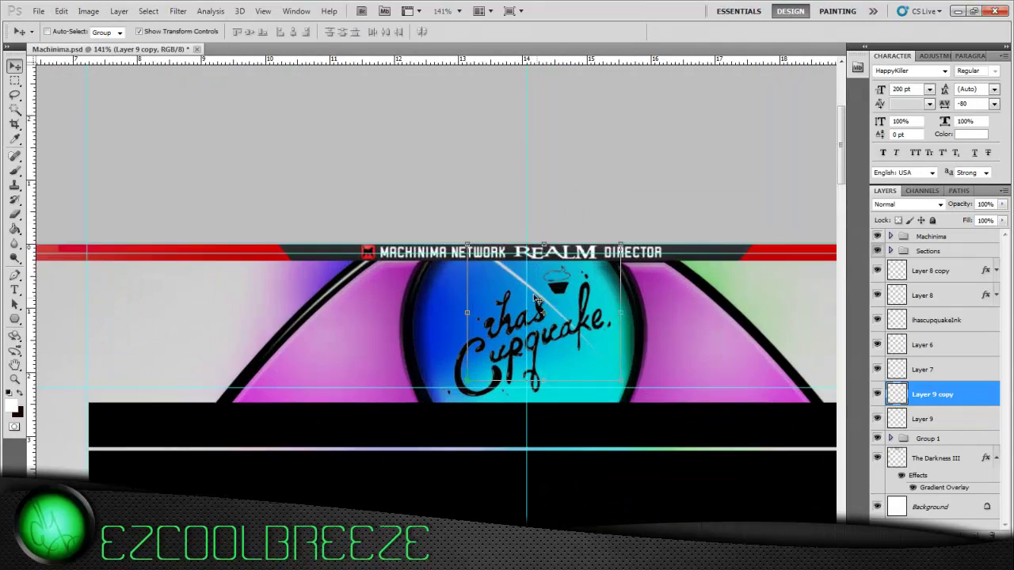
{"action": "scroll", "coordinate": [696, 288], "scroll_direction": "up", "scroll_amount": 2}
{"action": "left_click_drag", "start_coordinate": [933, 394], "coordinate": [945, 339]}
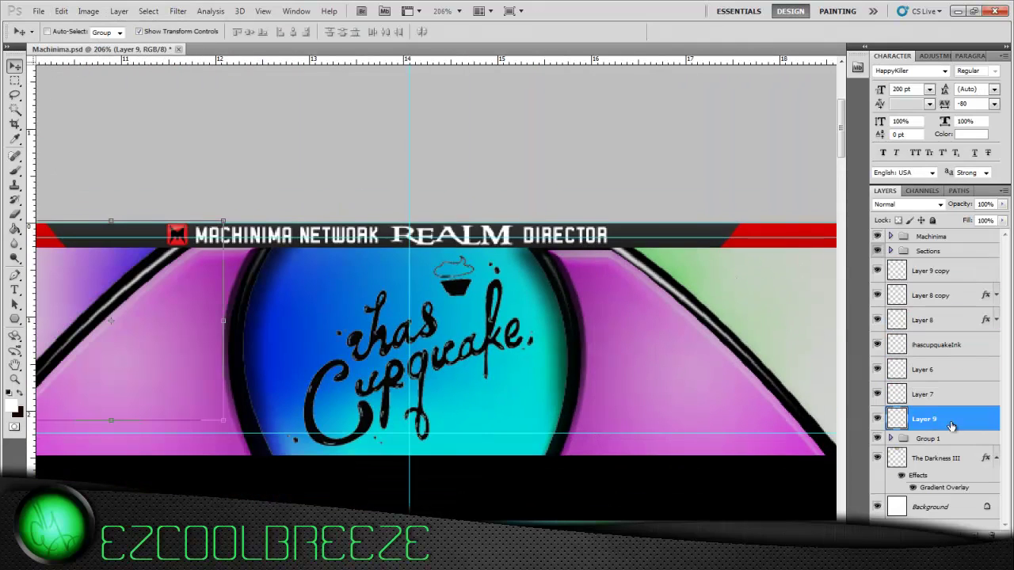
{"action": "left_click_drag", "start_coordinate": [950, 426], "coordinate": [943, 266]}
{"action": "scroll", "coordinate": [747, 251], "scroll_direction": "down", "scroll_amount": 1}
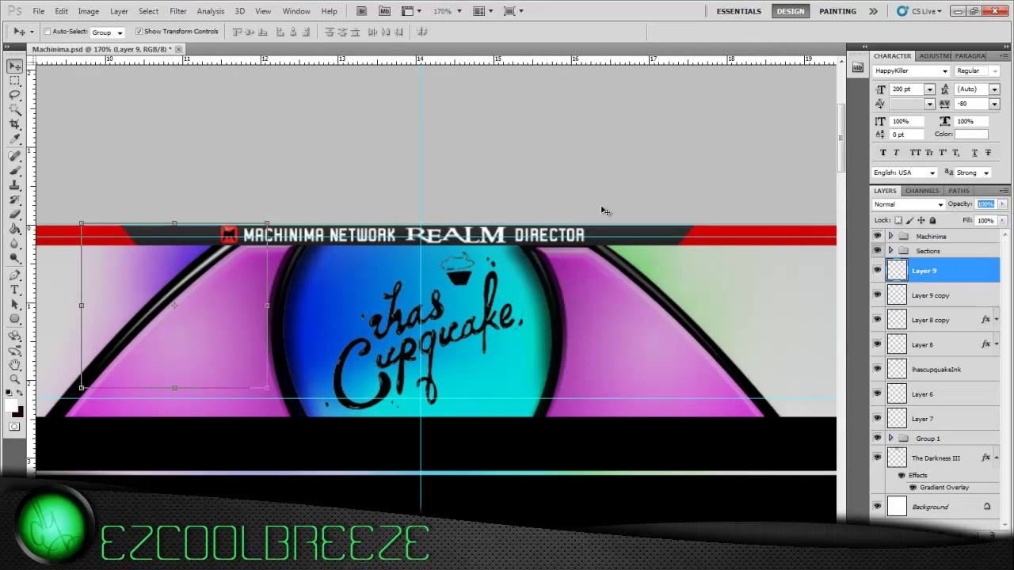
{"action": "left_click", "coordinate": [290, 341], "text": "ctrl"}
{"action": "key", "text": "m"}
{"action": "scroll", "coordinate": [701, 509], "scroll_direction": "down", "scroll_amount": 1}
Create Layer 10 and fill the thin band selection with grey.
{"action": "scroll", "coordinate": [515, 420], "scroll_direction": "up", "scroll_amount": 2}
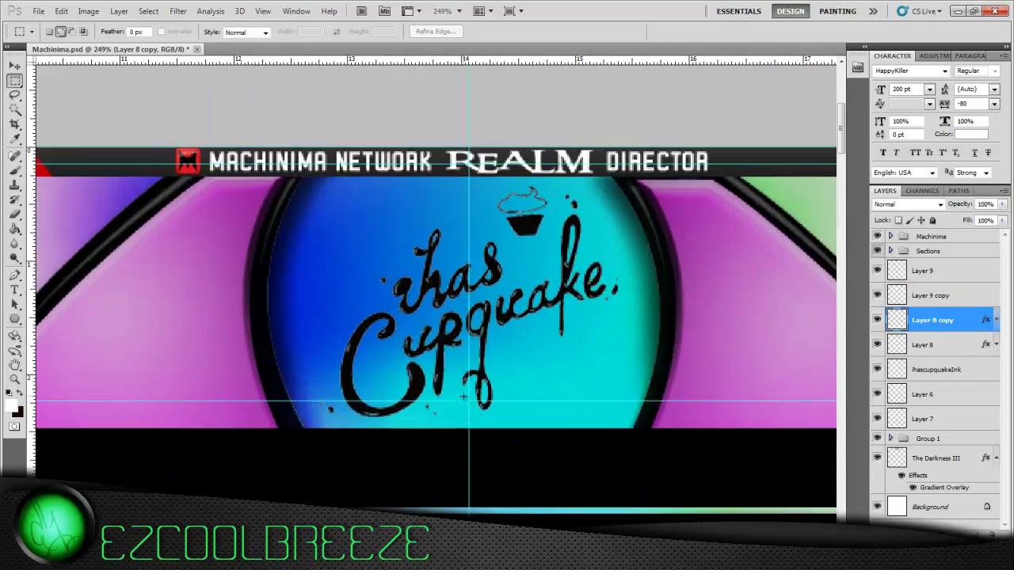
{"action": "scroll", "coordinate": [553, 408], "scroll_direction": "down", "scroll_amount": 2}
{"action": "scroll", "coordinate": [769, 425], "scroll_direction": "down", "scroll_amount": 1}
{"action": "scroll", "coordinate": [356, 420], "scroll_direction": "up", "scroll_amount": 2}
{"action": "scroll", "coordinate": [157, 409], "scroll_direction": "up", "scroll_amount": 1}
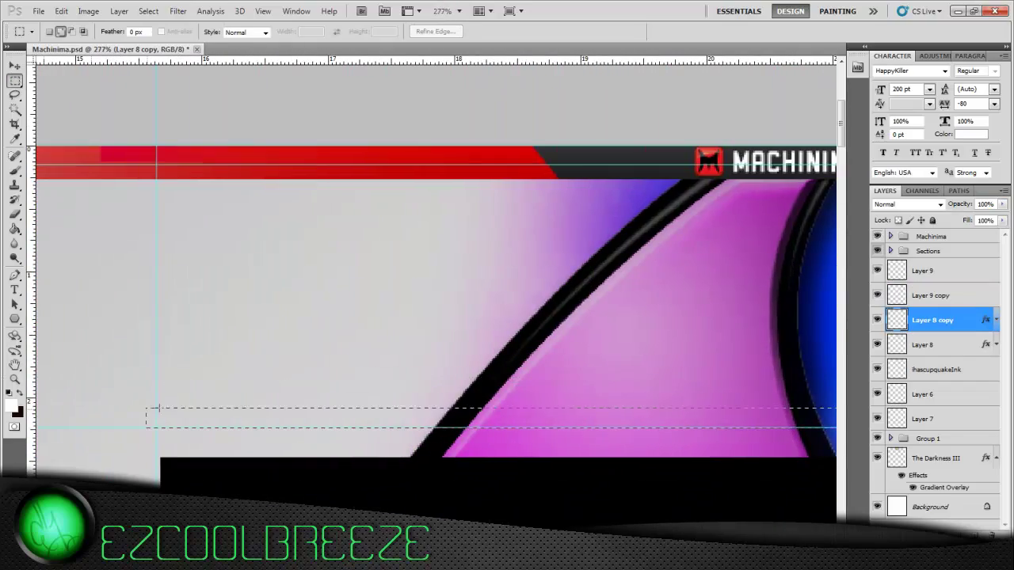
{"action": "scroll", "coordinate": [395, 438], "scroll_direction": "down", "scroll_amount": 2}
{"action": "key", "text": "ctrl+shift+alt+n"}
{"action": "key", "text": "shift+F5"}
{"action": "key", "text": "Return"}
{"action": "key", "text": "Return"}
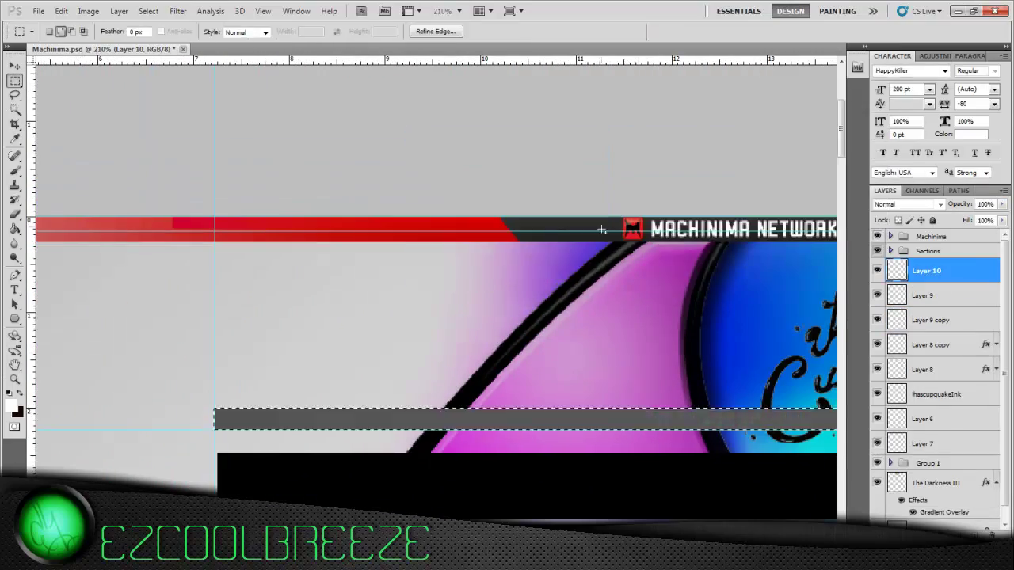
Send Layer 10 down just above Background and give it a rainbow gradient overlay.
{"action": "scroll", "coordinate": [418, 105], "scroll_direction": "down", "scroll_amount": 2}
{"action": "scroll", "coordinate": [418, 105], "scroll_direction": "up", "scroll_amount": 1}
{"action": "left_click_drag", "start_coordinate": [926, 270], "coordinate": [960, 402]}
{"action": "scroll", "coordinate": [516, 254], "scroll_direction": "down", "scroll_amount": 1}
{"action": "key", "text": "ctrl+shift+bracketleft"}
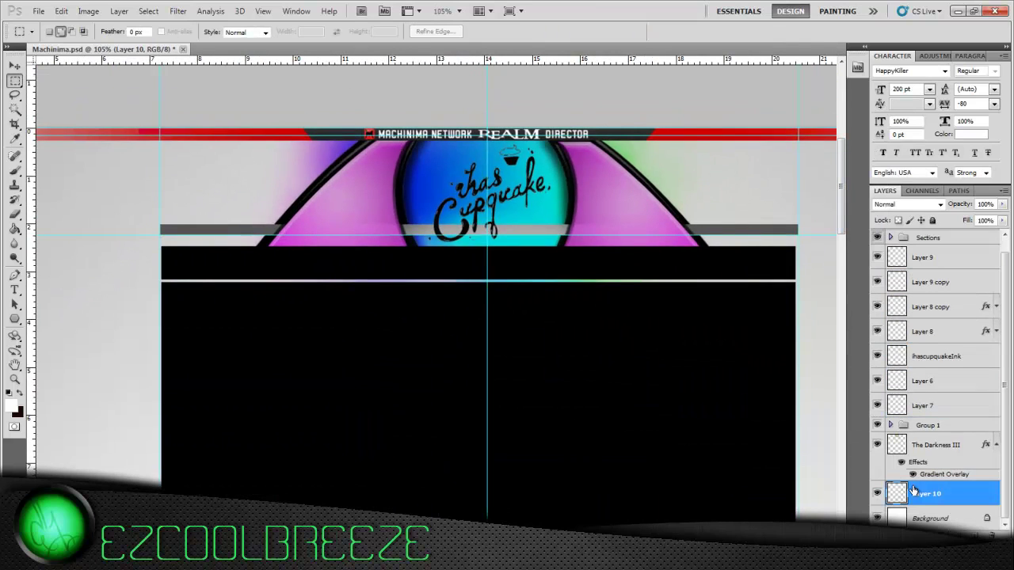
{"action": "scroll", "coordinate": [627, 288], "scroll_direction": "down", "scroll_amount": 3}
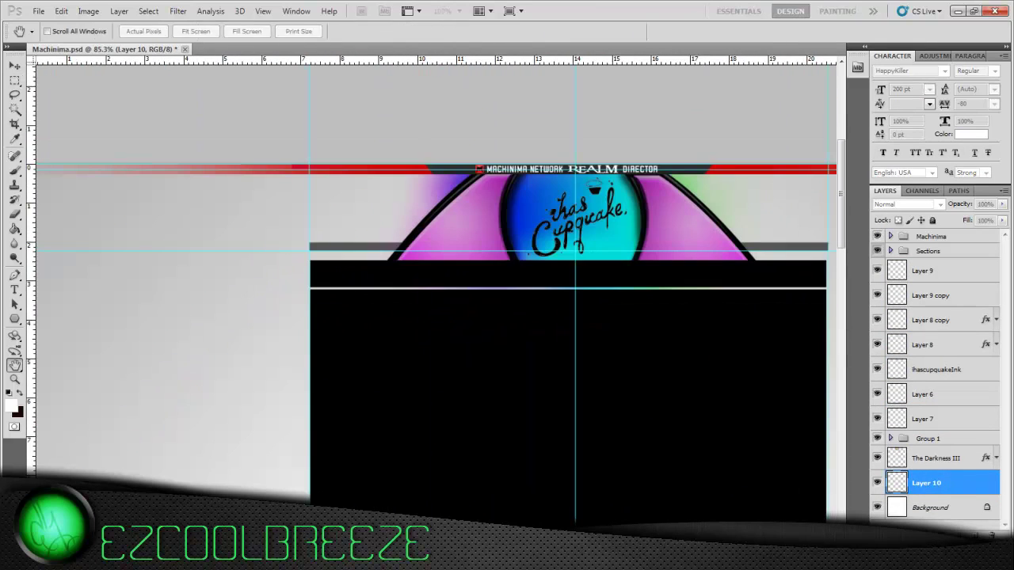
{"action": "key", "text": "Return"}
Warp the stripe's left end, then move the stripe copy below the original.
{"action": "scroll", "coordinate": [627, 288], "scroll_direction": "up", "scroll_amount": 2}
{"action": "left_click", "coordinate": [61, 11]}
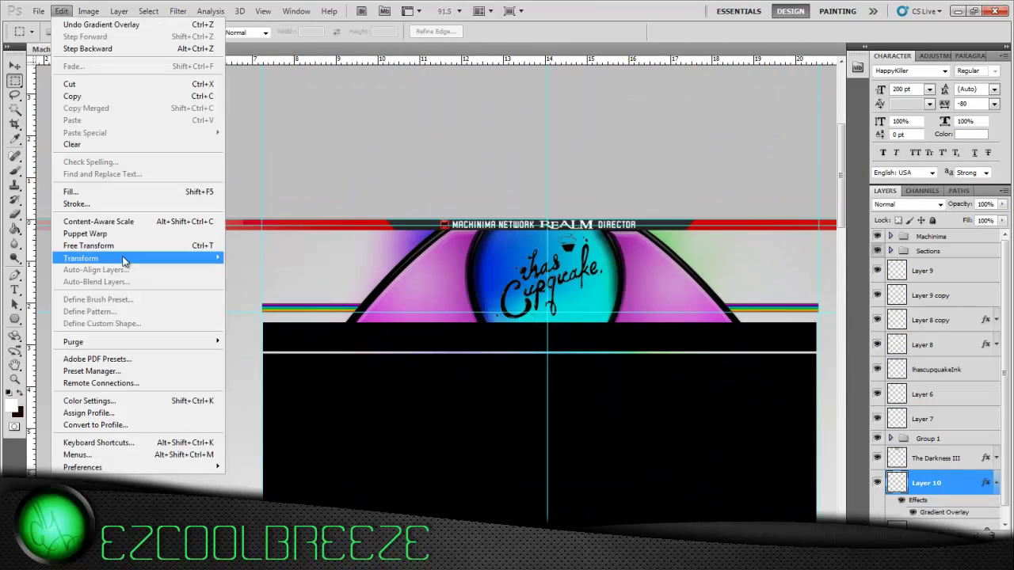
{"action": "left_click", "coordinate": [125, 261]}
{"action": "key", "text": "Return"}
{"action": "left_click", "coordinate": [61, 11]}
{"action": "left_click", "coordinate": [261, 364]}
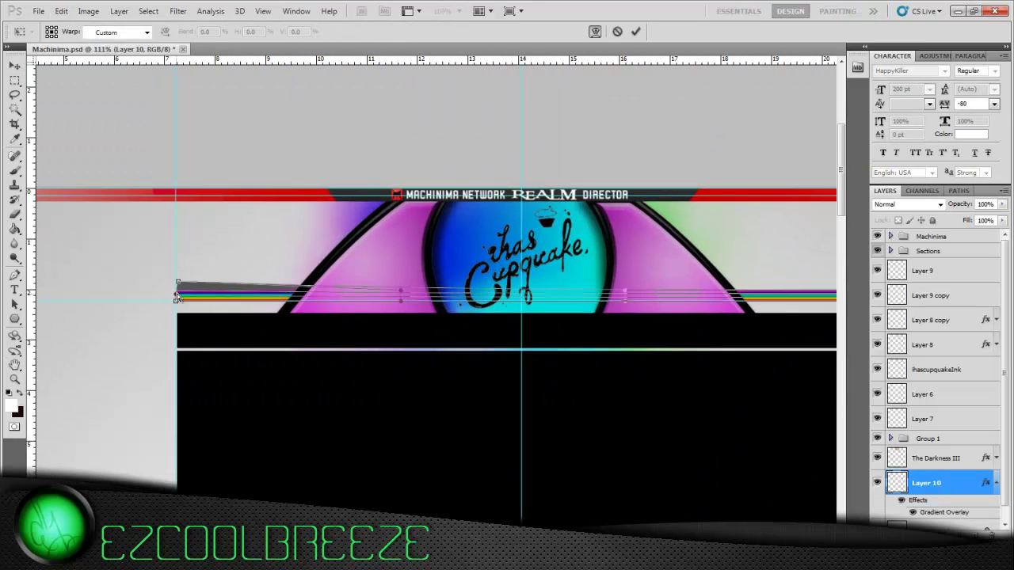
{"action": "key", "text": "Return"}
{"action": "scroll", "coordinate": [540, 271], "scroll_direction": "up", "scroll_amount": 1}
{"action": "scroll", "coordinate": [541, 271], "scroll_direction": "up", "scroll_amount": 1}
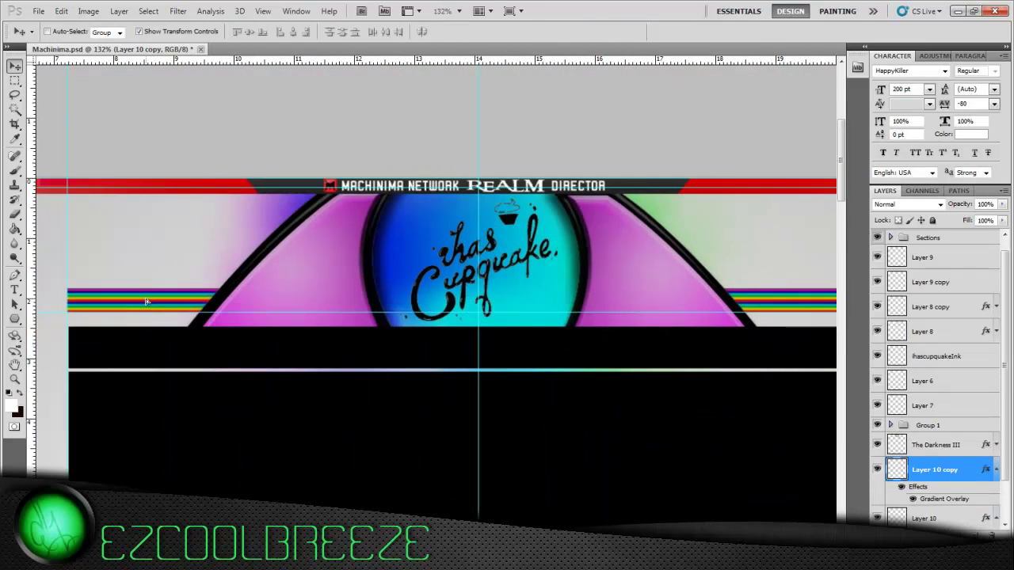
{"action": "key", "text": "space"}
{"action": "key", "text": "ctrl+bracketleft"}
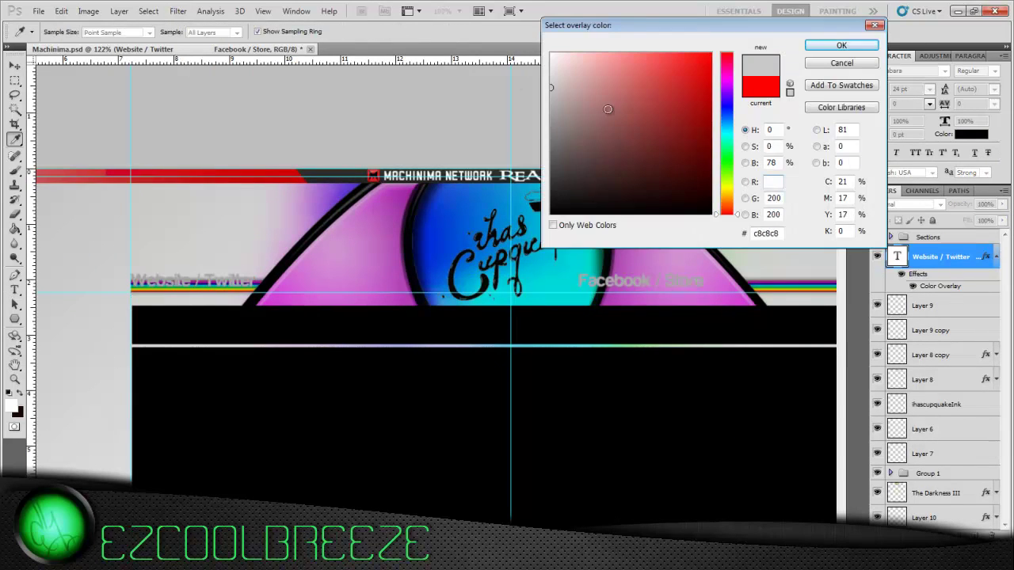
Set the label overlay colour to white and tighten the Facebook / Store letter spacing.
{"action": "left_click", "coordinate": [841, 45]}
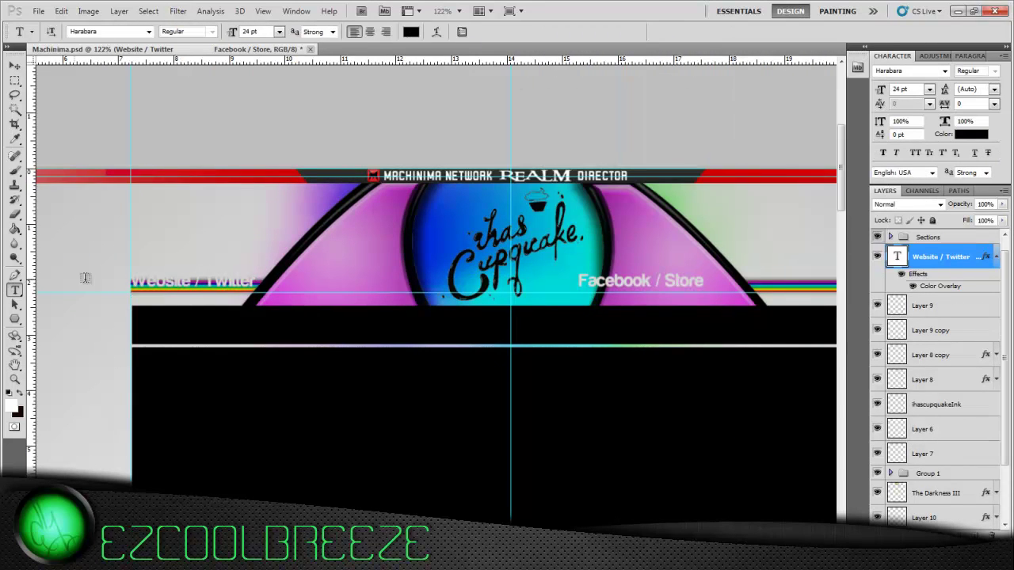
{"action": "scroll", "coordinate": [654, 328], "scroll_direction": "up", "scroll_amount": 2}
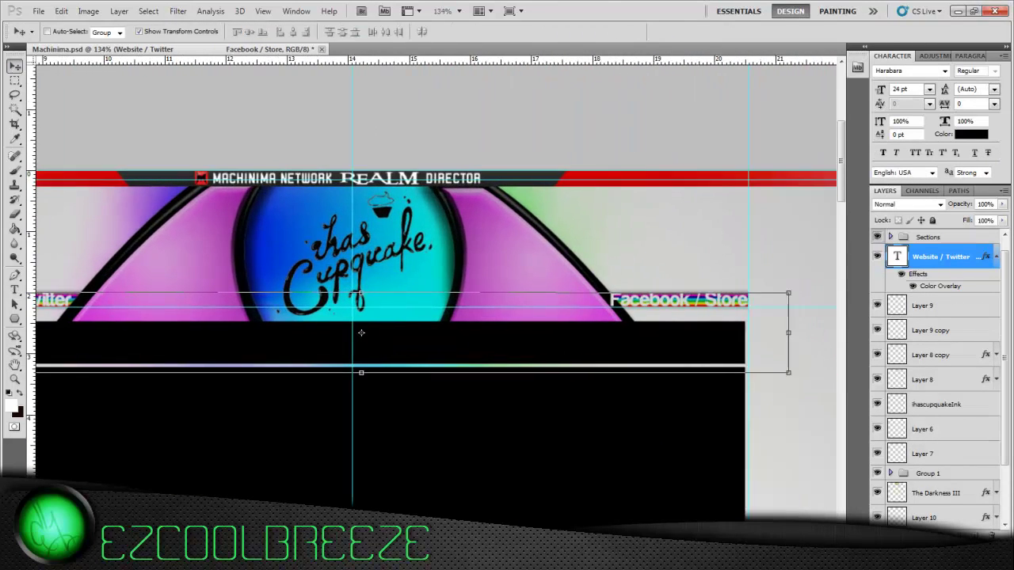
{"action": "scroll", "coordinate": [781, 308], "scroll_direction": "down", "scroll_amount": 1}
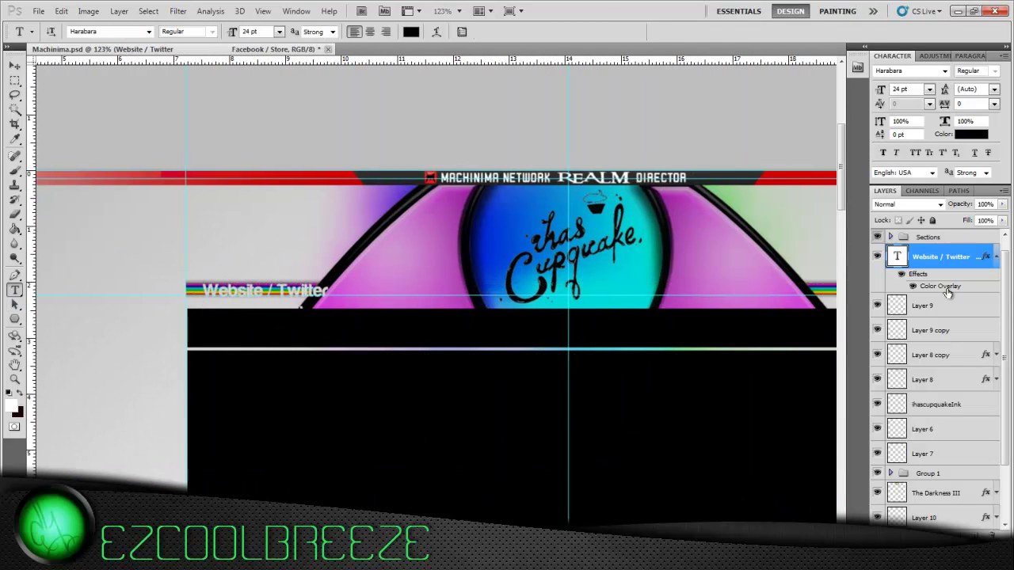
{"action": "scroll", "coordinate": [823, 341], "scroll_direction": "up", "scroll_amount": 1}
{"action": "scroll", "coordinate": [824, 341], "scroll_direction": "up", "scroll_amount": 1}
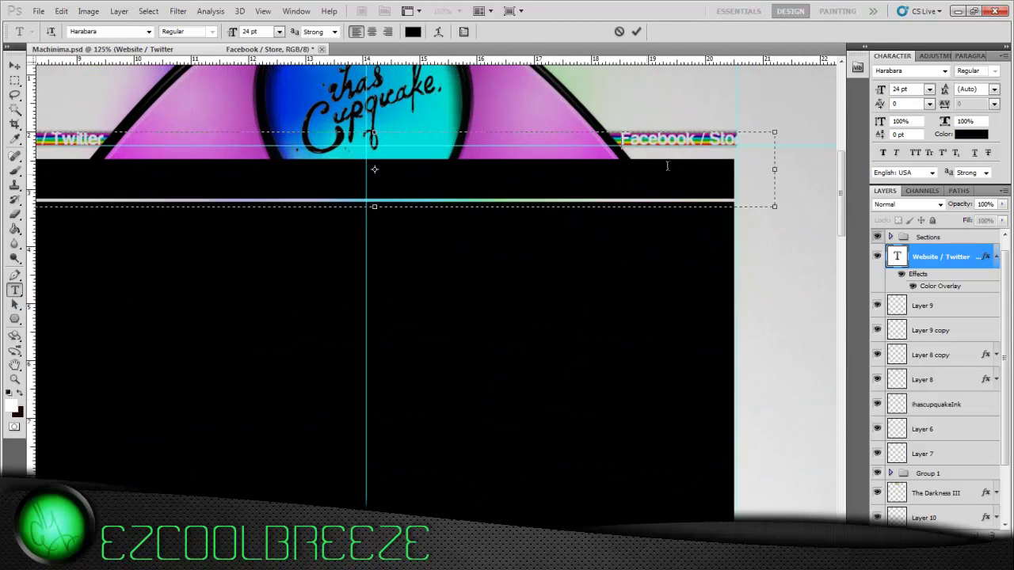
{"action": "left_click", "coordinate": [993, 103]}
{"action": "left_click", "coordinate": [970, 160]}
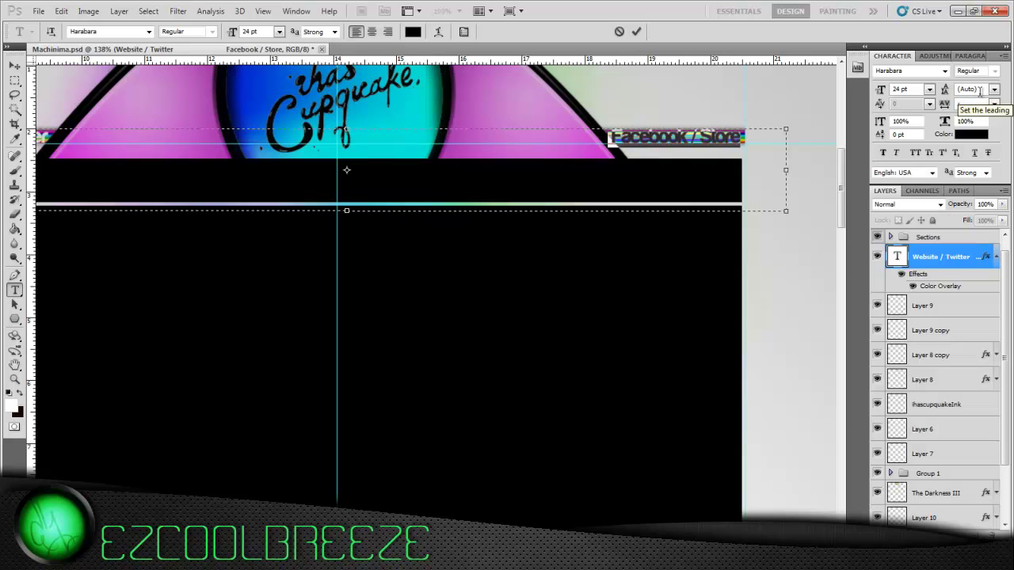
{"action": "scroll", "coordinate": [572, 162], "scroll_direction": "up", "scroll_amount": 1}
{"action": "scroll", "coordinate": [571, 162], "scroll_direction": "up", "scroll_amount": 2}
Browse the ALL GFX graphics-pack folders in the Place dialog looking for the partner logos.
{"action": "key", "text": "ctrl+shift+p"}
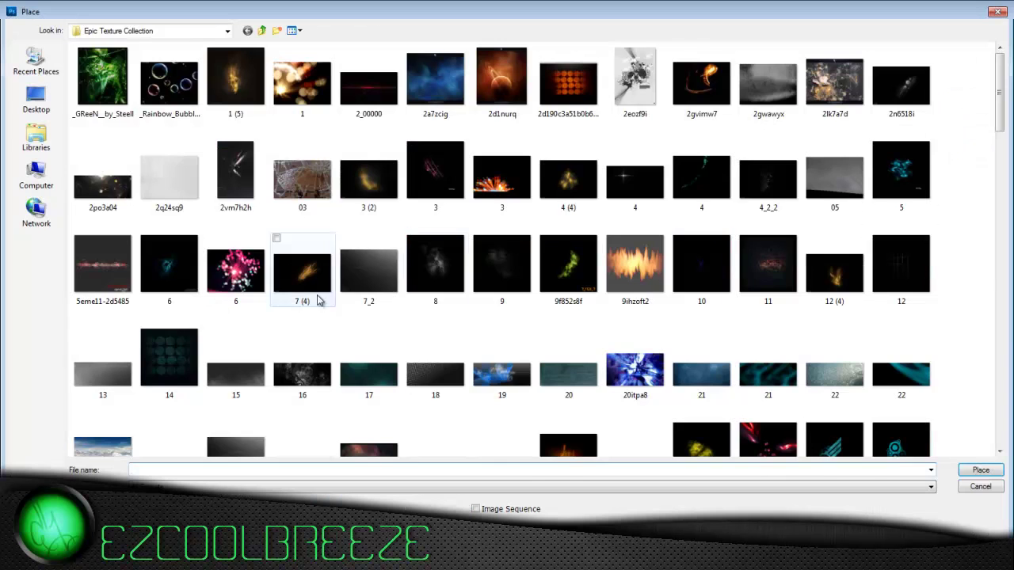
{"action": "double_click", "coordinate": [102, 79]}
{"action": "double_click", "coordinate": [135, 145]}
{"action": "left_click", "coordinate": [228, 30]}
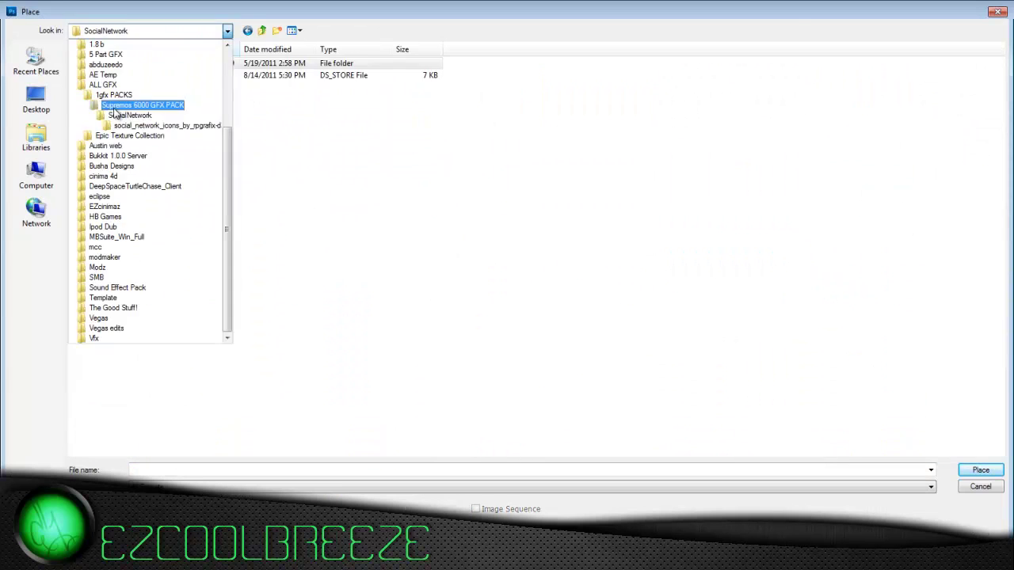
{"action": "left_click", "coordinate": [158, 106]}
{"action": "key", "text": "alt+Left"}
{"action": "double_click", "coordinate": [124, 161]}
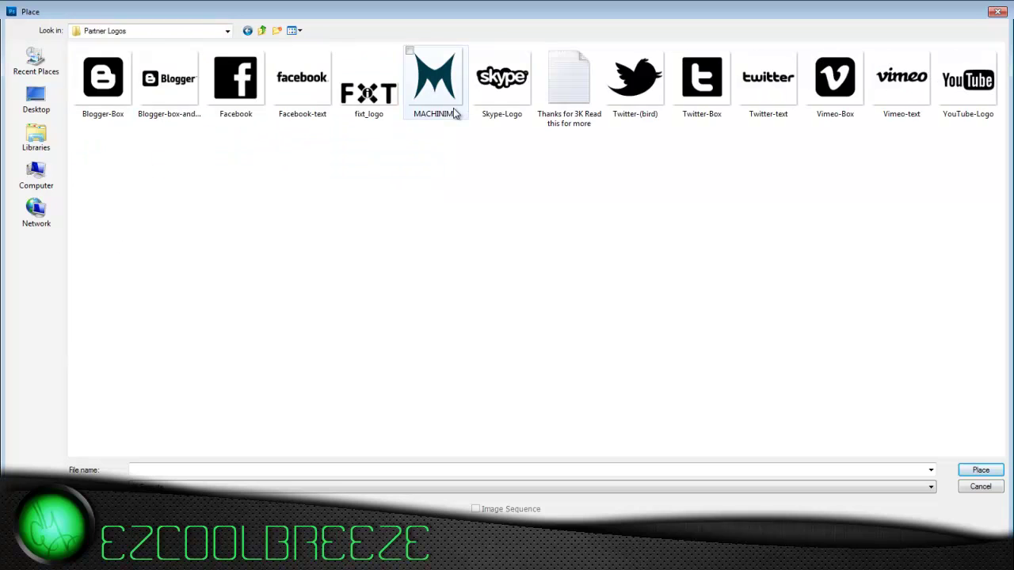
{"action": "left_click", "coordinate": [227, 30]}
{"action": "left_click", "coordinate": [113, 61]}
{"action": "double_click", "coordinate": [158, 111]}
{"action": "left_click", "coordinate": [227, 30]}
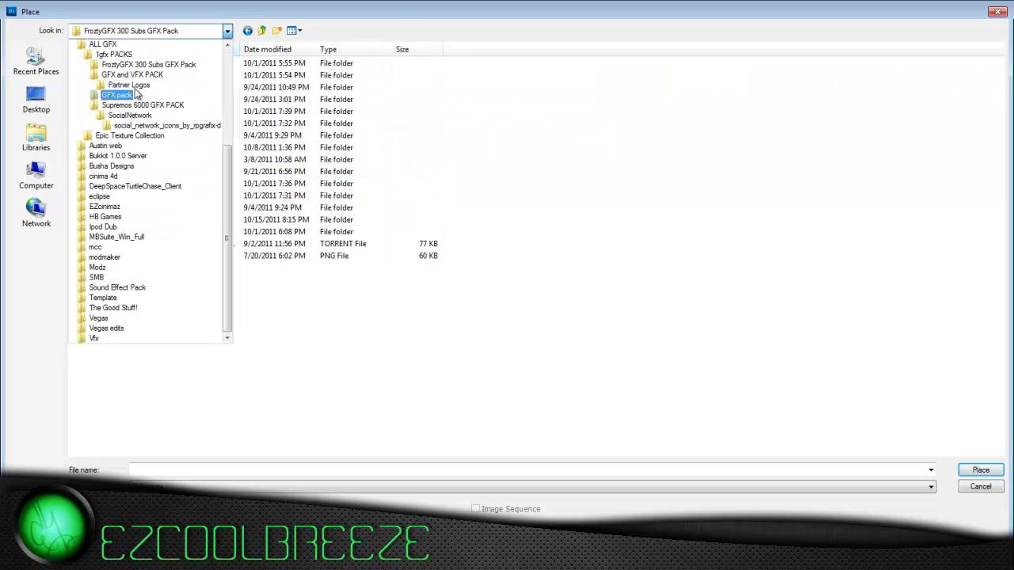
{"action": "left_click", "coordinate": [102, 50]}
{"action": "double_click", "coordinate": [167, 87]}
Search further graphics packs such as the 8,000 GFX Pack, then cancel the Place dialog.
{"action": "left_click", "coordinate": [227, 30]}
{"action": "left_click", "coordinate": [132, 91]}
{"action": "left_click", "coordinate": [141, 32]}
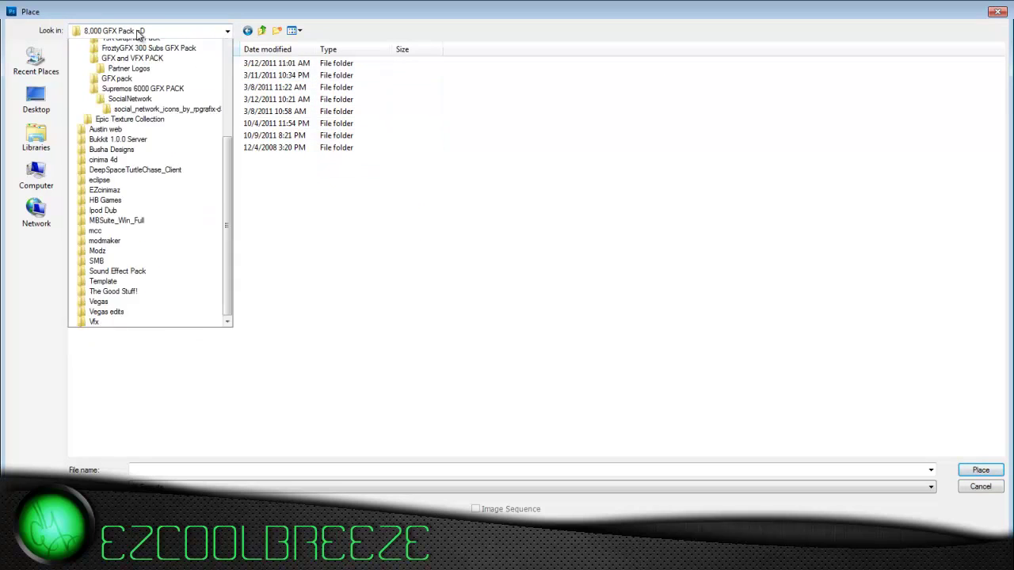
{"action": "left_click", "coordinate": [159, 104]}
{"action": "left_click", "coordinate": [228, 30]}
{"action": "left_click", "coordinate": [116, 86]}
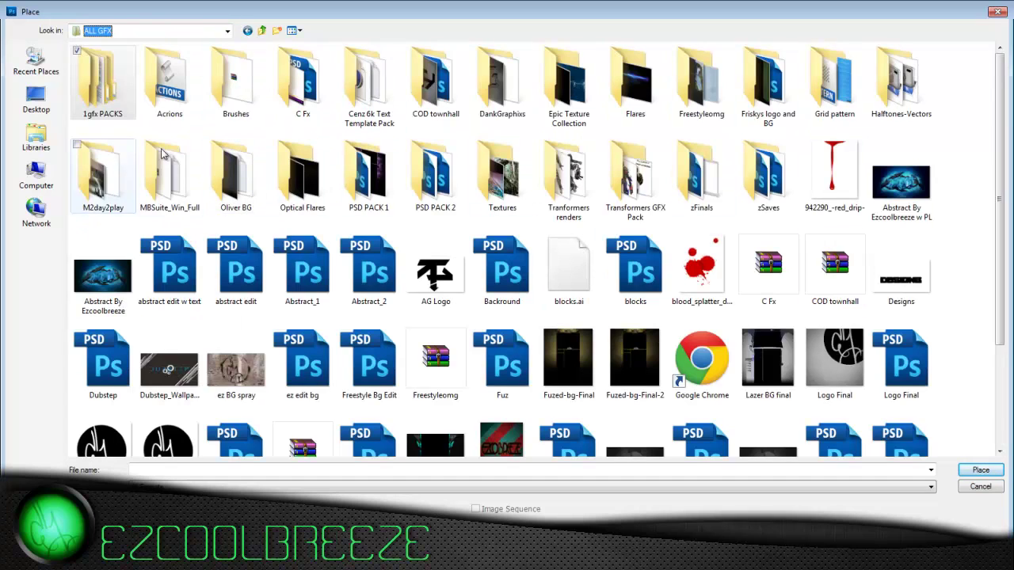
{"action": "double_click", "coordinate": [103, 79]}
{"action": "double_click", "coordinate": [158, 100]}
{"action": "left_click", "coordinate": [227, 30]}
{"action": "left_click", "coordinate": [133, 87]}
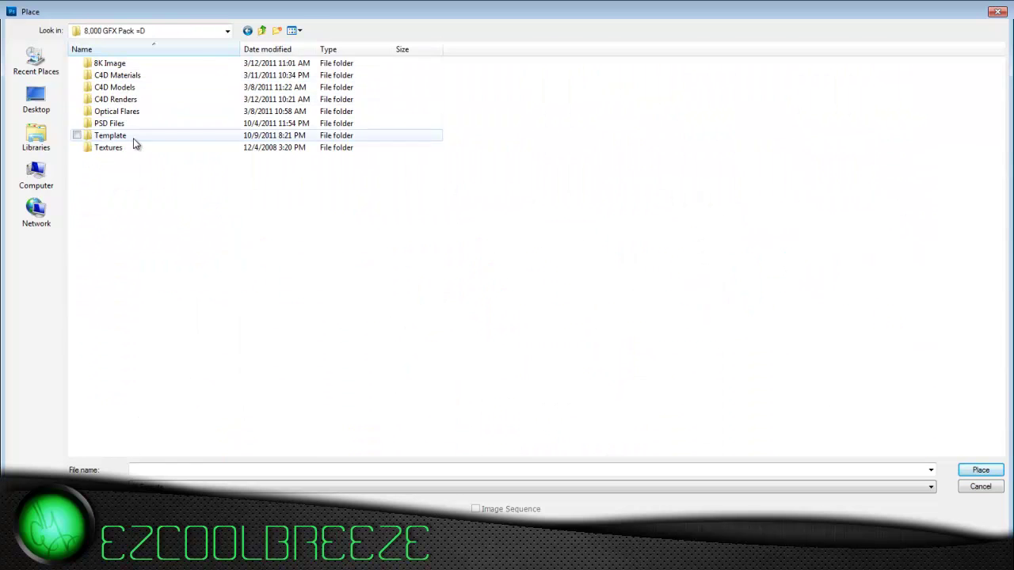
{"action": "key", "text": "Escape"}
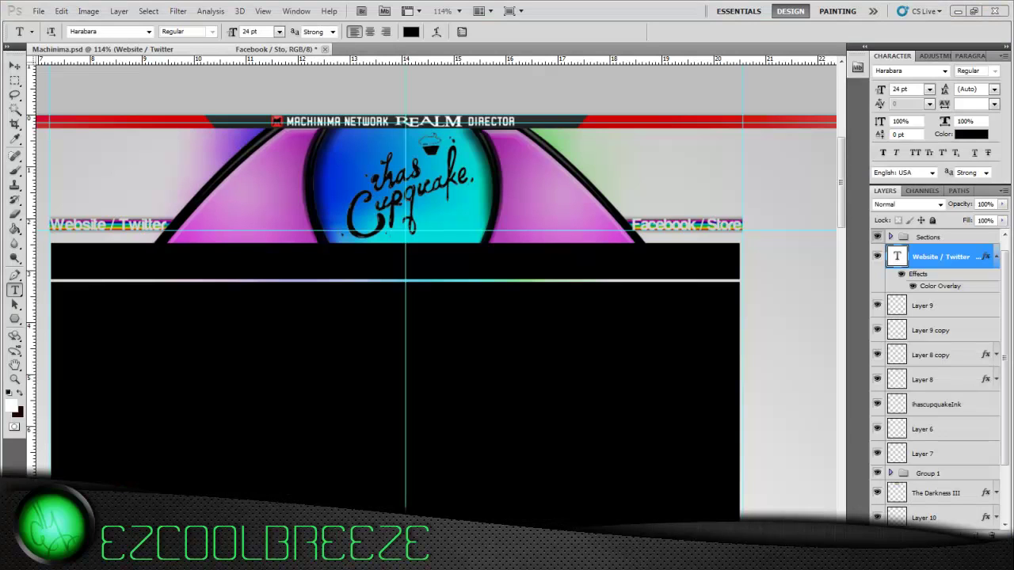
Reopen Place and pick Twitter-(bird) from GFX and VFX PACK > Partner Logos.
{"action": "left_click", "coordinate": [38, 11]}
{"action": "left_click", "coordinate": [71, 348]}
{"action": "double_click", "coordinate": [124, 122]}
{"action": "left_click", "coordinate": [228, 30]}
{"action": "left_click", "coordinate": [116, 86]}
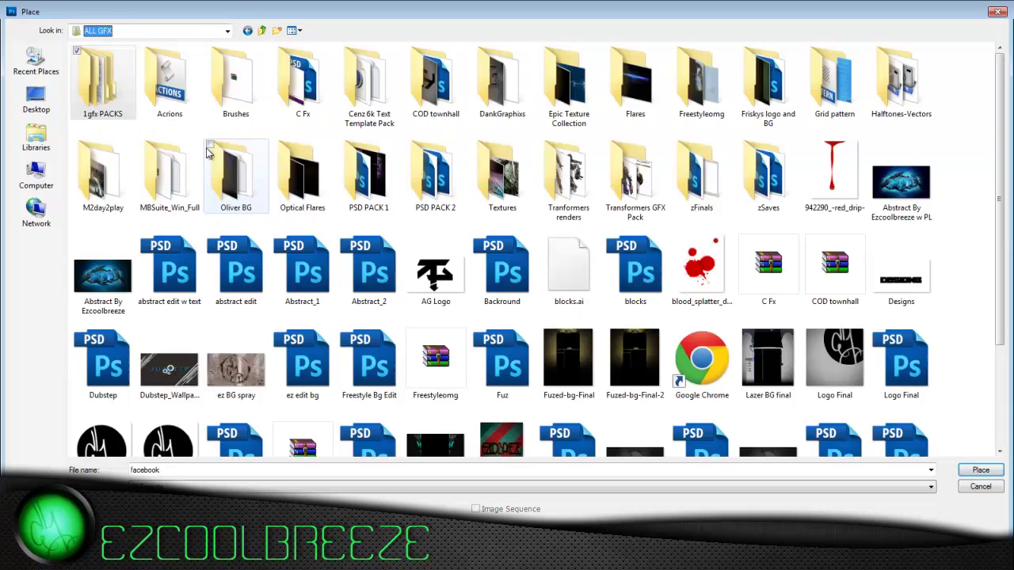
{"action": "double_click", "coordinate": [235, 174]}
{"action": "double_click", "coordinate": [114, 130]}
{"action": "left_click", "coordinate": [227, 31]}
{"action": "left_click", "coordinate": [135, 108]}
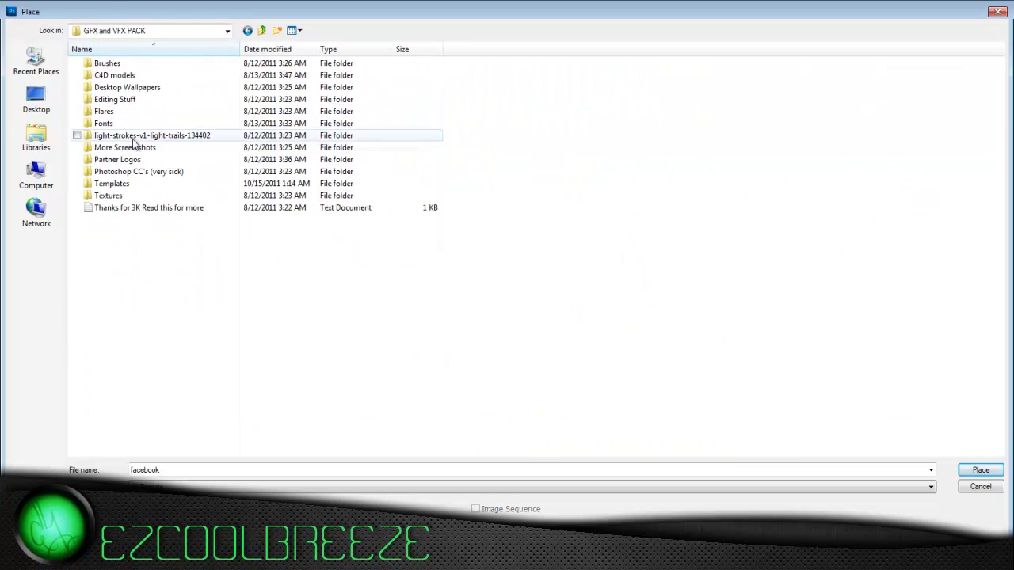
{"action": "double_click", "coordinate": [117, 159]}
{"action": "left_click", "coordinate": [633, 87]}
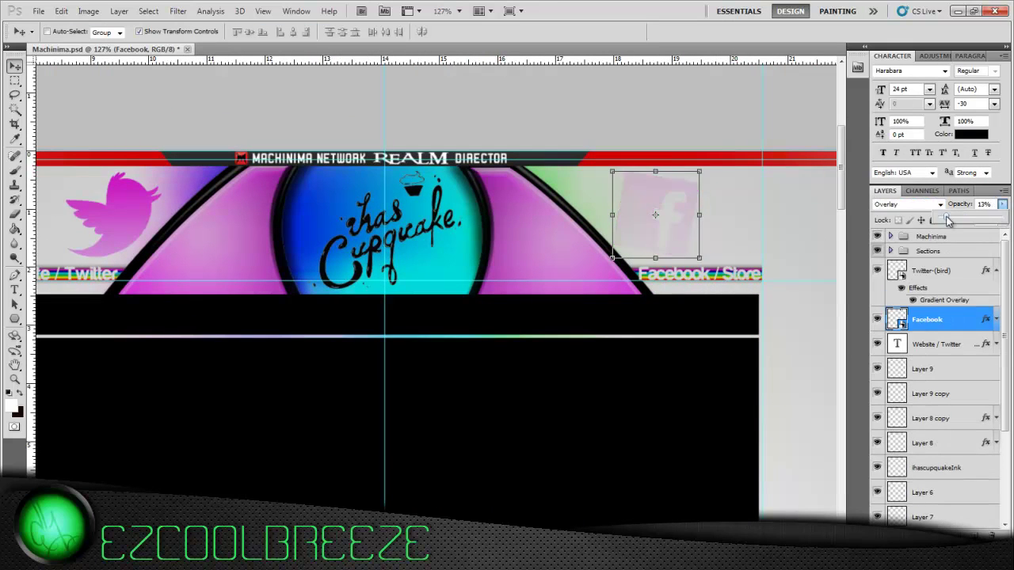
Lower the Facebook layer and place the Twitter-Box logo on the banner's left, below it in the stack.
{"action": "left_click_drag", "start_coordinate": [935, 320], "coordinate": [937, 366]}
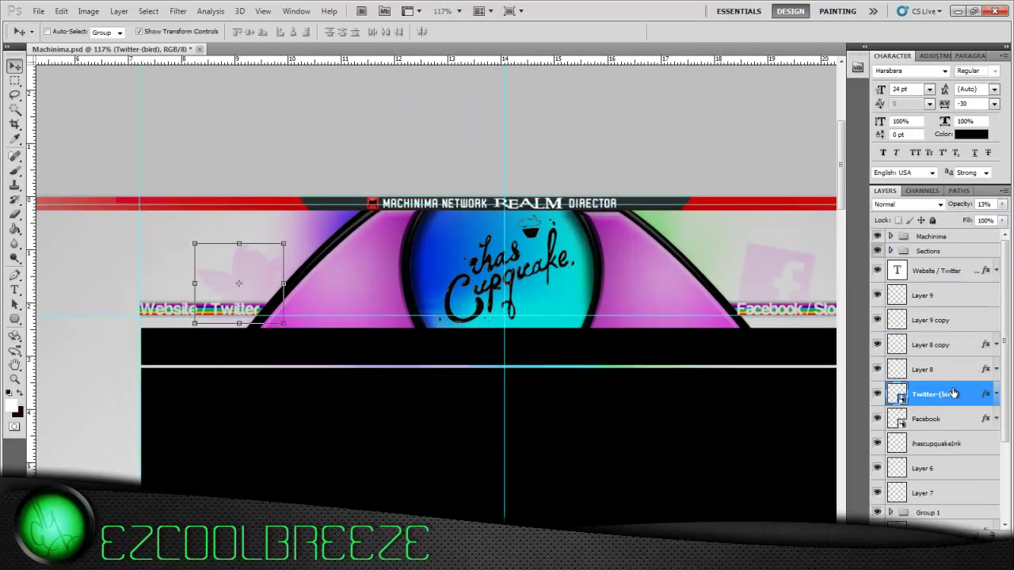
{"action": "left_click", "coordinate": [38, 11]}
{"action": "left_click_drag", "start_coordinate": [441, 340], "coordinate": [758, 282]}
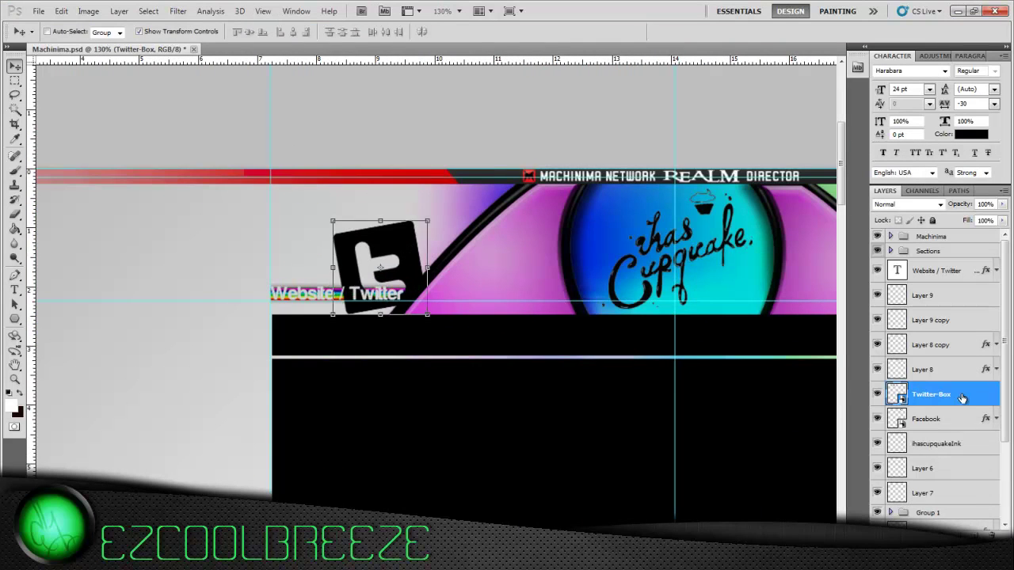
{"action": "left_click_drag", "start_coordinate": [962, 398], "coordinate": [950, 467]}
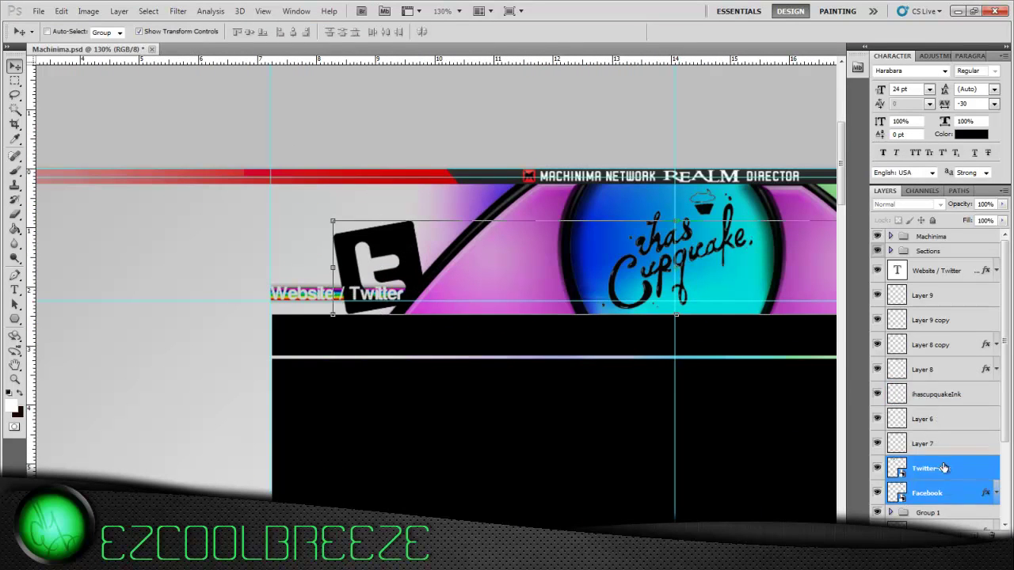
Paste the Facebook layer's faded overlay style onto the Twitter-Box layer.
{"action": "right_click", "coordinate": [977, 469]}
{"action": "left_click", "coordinate": [923, 424]}
{"action": "left_click", "coordinate": [911, 442]}
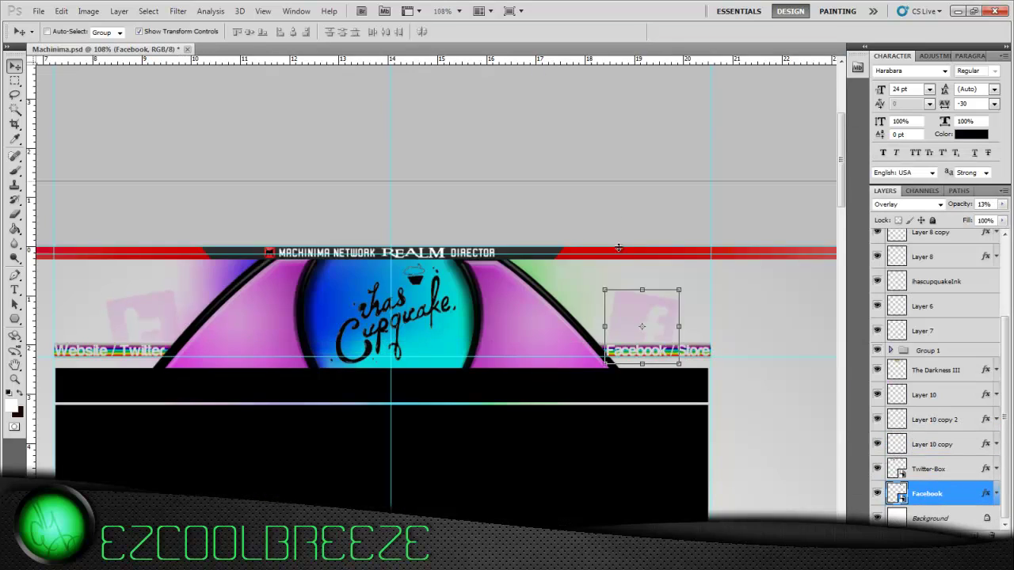
{"action": "scroll", "coordinate": [641, 317], "scroll_direction": "up", "scroll_amount": 3}
{"action": "scroll", "coordinate": [641, 317], "scroll_direction": "down", "scroll_amount": 4}
{"action": "scroll", "coordinate": [792, 238], "scroll_direction": "up", "scroll_amount": 4}
{"action": "scroll", "coordinate": [802, 216], "scroll_direction": "down", "scroll_amount": 2}
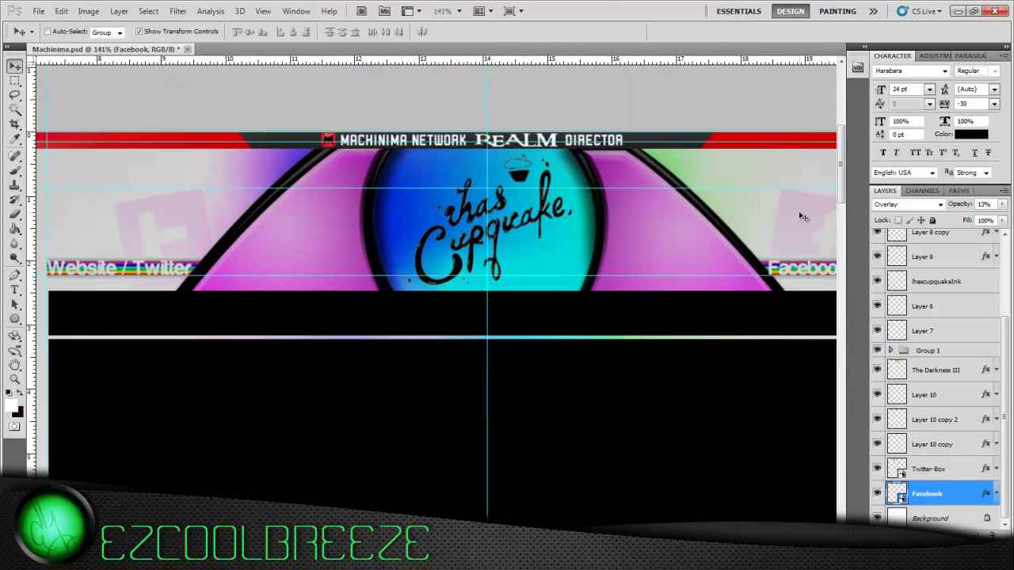
{"action": "scroll", "coordinate": [802, 216], "scroll_direction": "down", "scroll_amount": 1}
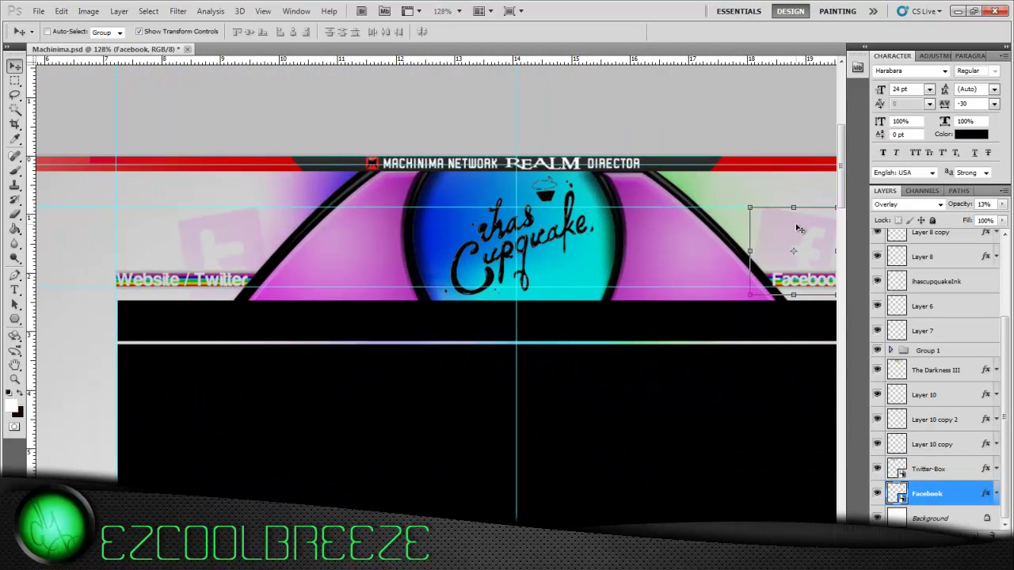
Convert the locked Background into Layer 0 and duplicate it as Layer 0 copy.
{"action": "left_click", "coordinate": [923, 306]}
{"action": "scroll", "coordinate": [435, 348], "scroll_direction": "down", "scroll_amount": 2}
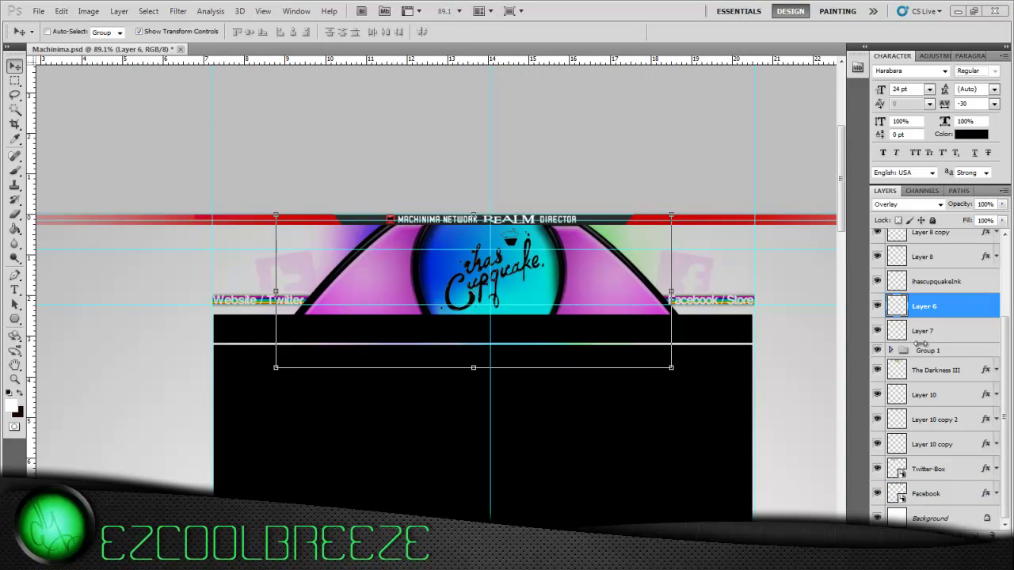
{"action": "key", "text": "alt+bracketleft"}
{"action": "scroll", "coordinate": [616, 272], "scroll_direction": "up", "scroll_amount": 2}
{"action": "scroll", "coordinate": [732, 333], "scroll_direction": "down", "scroll_amount": 2}
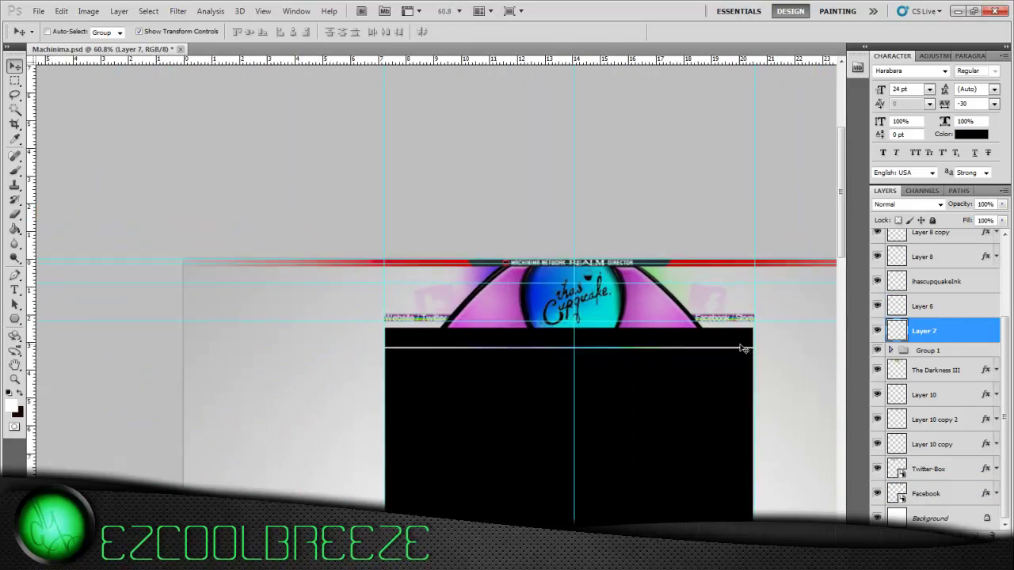
{"action": "scroll", "coordinate": [733, 332], "scroll_direction": "up", "scroll_amount": 1}
{"action": "right_click", "coordinate": [927, 518]}
{"action": "left_click", "coordinate": [777, 379]}
{"action": "key", "text": "Return"}
{"action": "key", "text": "ctrl+j"}
{"action": "scroll", "coordinate": [509, 235], "scroll_direction": "down", "scroll_amount": 3}
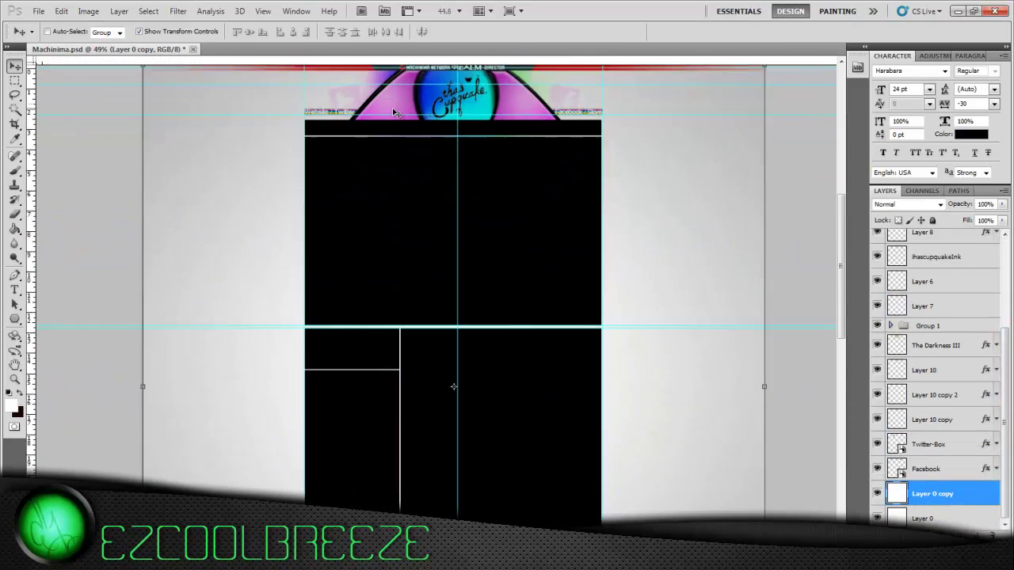
Create a tiny new document holding a single centred diagonal line.
{"action": "left_click", "coordinate": [38, 11]}
{"action": "left_click", "coordinate": [497, 165]}
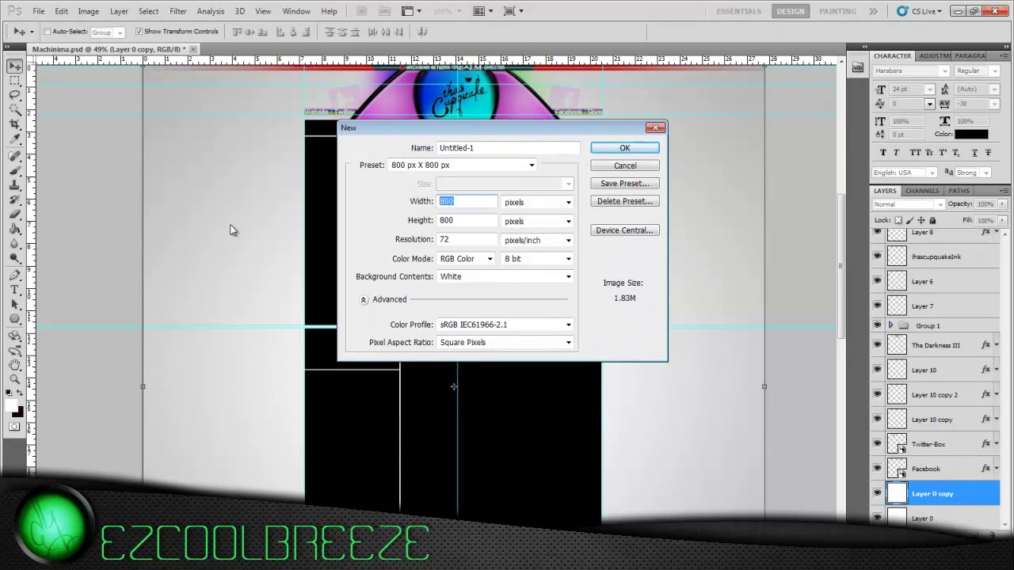
{"action": "key", "text": "Return"}
{"action": "key", "text": "ctrl+shift+s"}
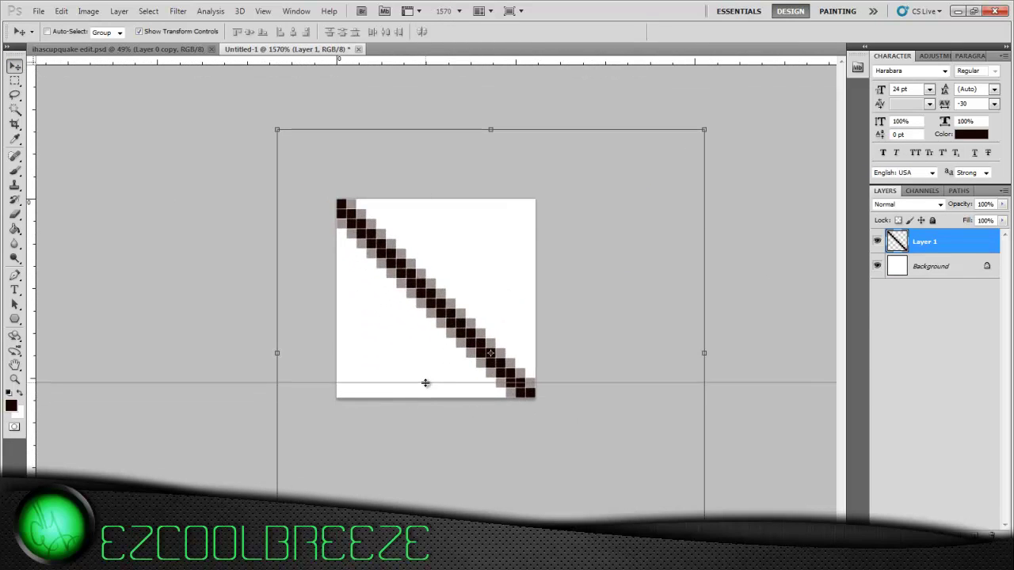
{"action": "left_click_drag", "start_coordinate": [448, 382], "coordinate": [389, 311]}
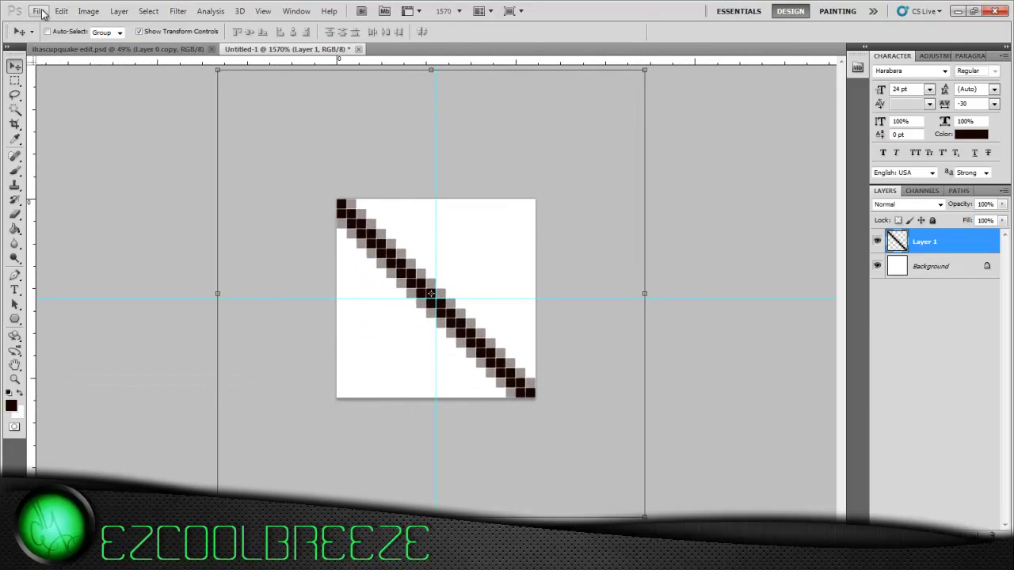
Define the diagonal-line tile as a new pattern with Edit > Define Pattern.
{"action": "left_click", "coordinate": [39, 11]}
{"action": "left_click", "coordinate": [90, 311]}
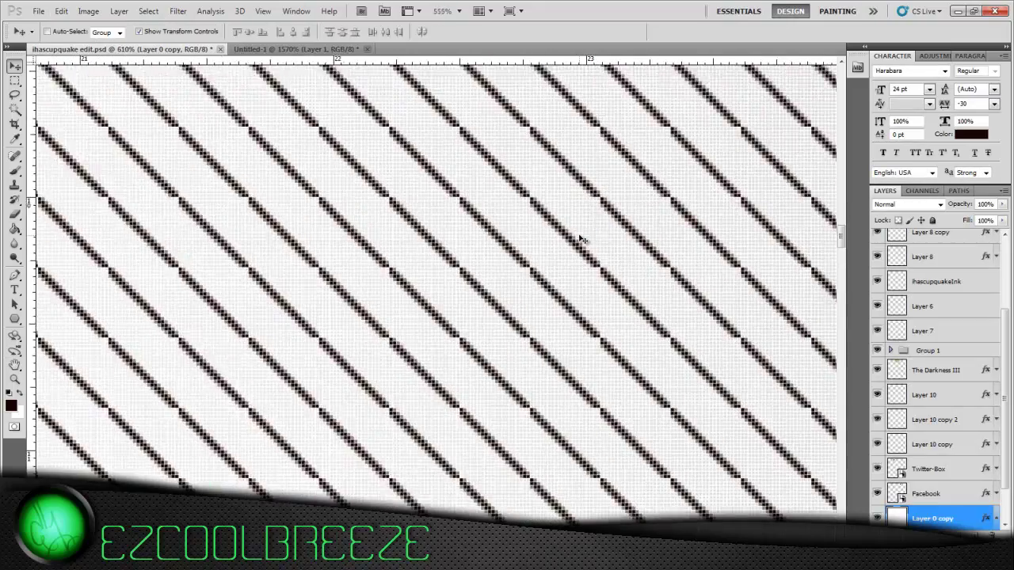
{"action": "key", "text": "ctrl+0"}
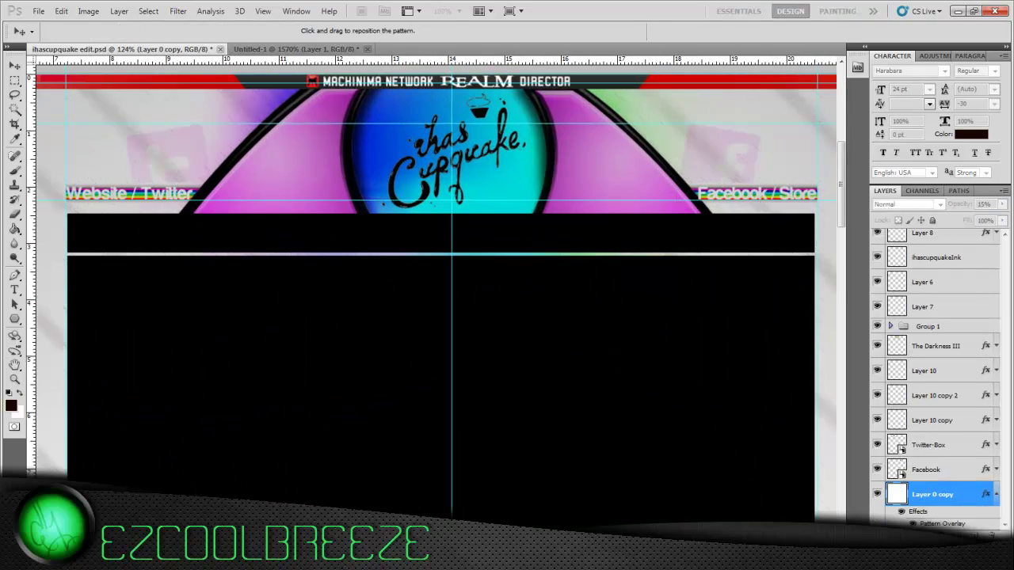
{"action": "key", "text": "b"}
{"action": "scroll", "coordinate": [689, 232], "scroll_direction": "up", "scroll_amount": 1}
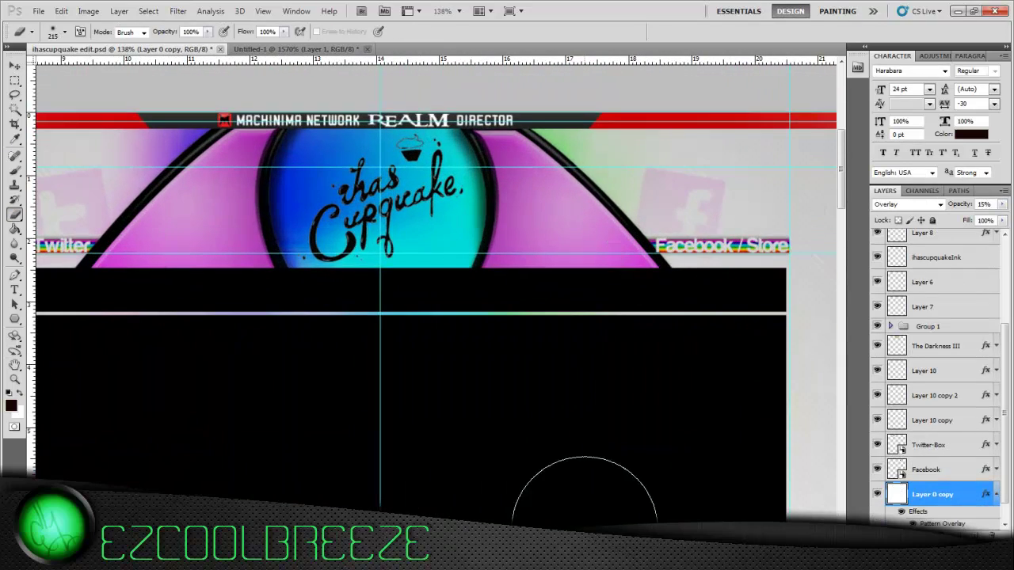
{"action": "scroll", "coordinate": [584, 491], "scroll_direction": "down", "scroll_amount": 1}
{"action": "scroll", "coordinate": [493, 423], "scroll_direction": "up", "scroll_amount": 3}
{"action": "scroll", "coordinate": [317, 177], "scroll_direction": "down", "scroll_amount": 2}
{"action": "scroll", "coordinate": [634, 102], "scroll_direction": "down", "scroll_amount": 1}
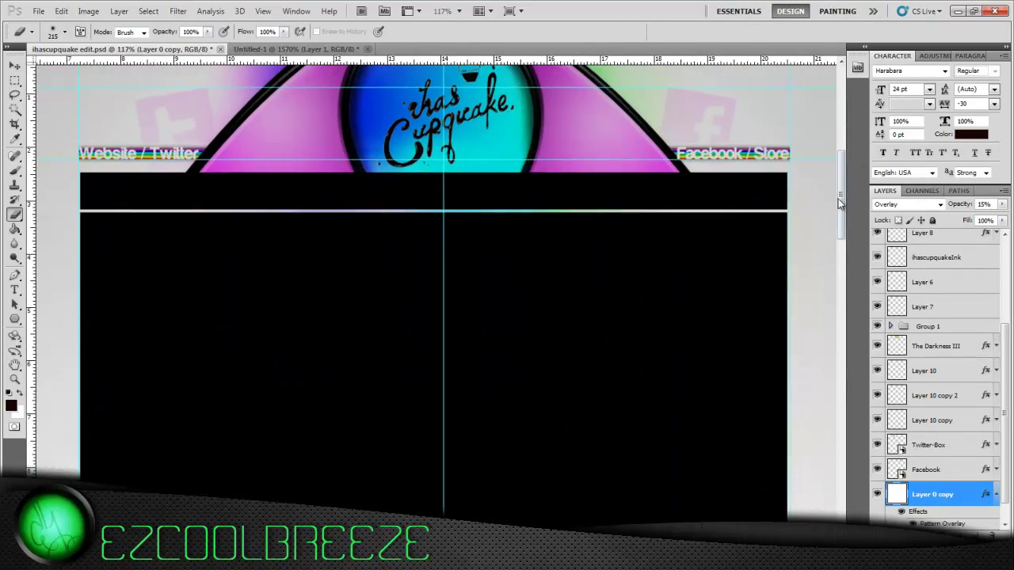
{"action": "scroll", "coordinate": [840, 203], "scroll_direction": "up", "scroll_amount": 2}
Add a two-line 'Designed By' paragraph credit with the designer's name, tightened to 21 pt leading.
{"action": "scroll", "coordinate": [634, 231], "scroll_direction": "down", "scroll_amount": 2}
{"action": "key", "text": "t"}
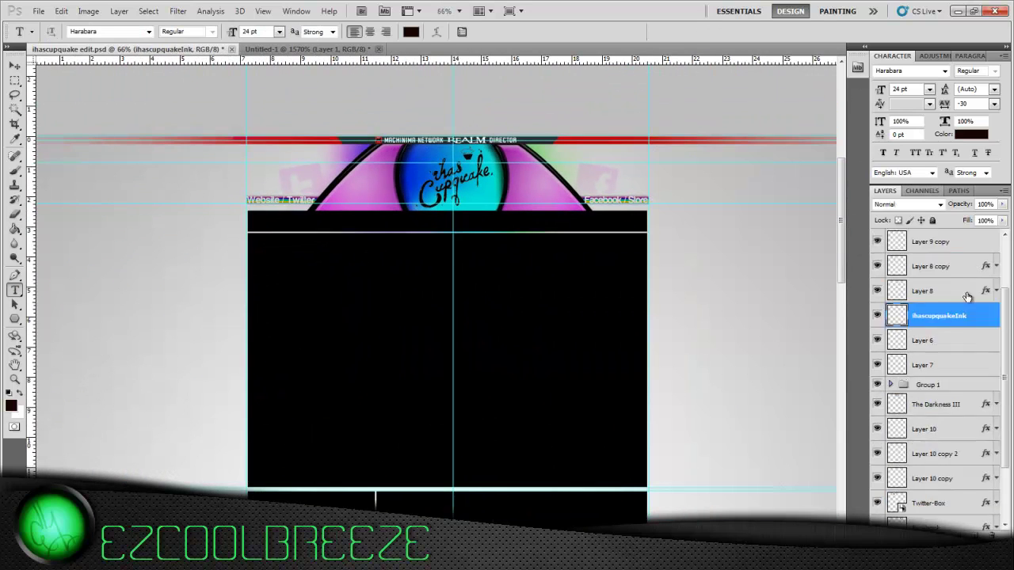
{"action": "left_click_drag", "start_coordinate": [145, 214], "coordinate": [679, 396]}
{"action": "scroll", "coordinate": [184, 226], "scroll_direction": "up", "scroll_amount": 3}
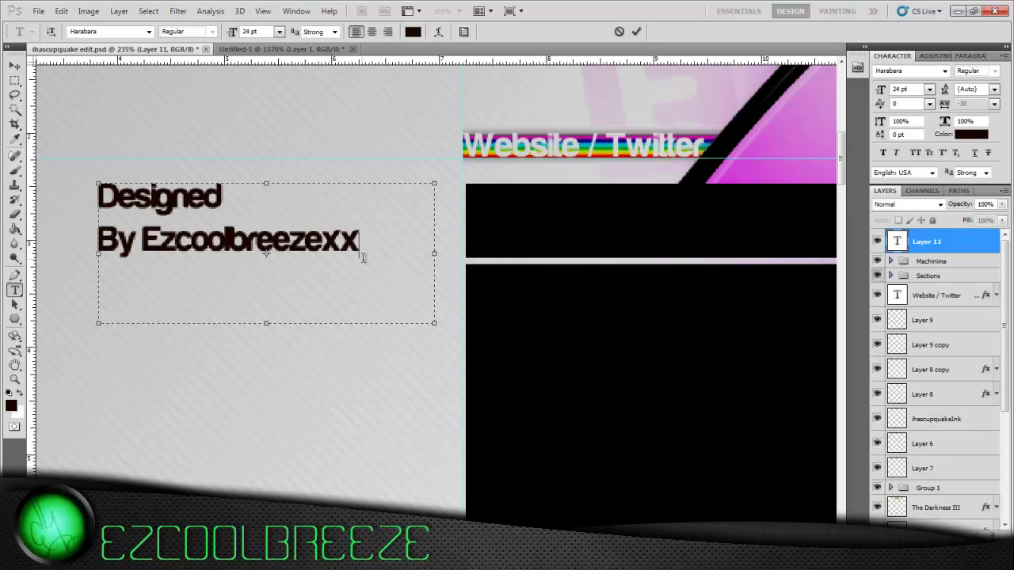
{"action": "key", "text": "ctrl+a"}
{"action": "left_click", "coordinate": [974, 103]}
{"action": "left_click", "coordinate": [994, 88]}
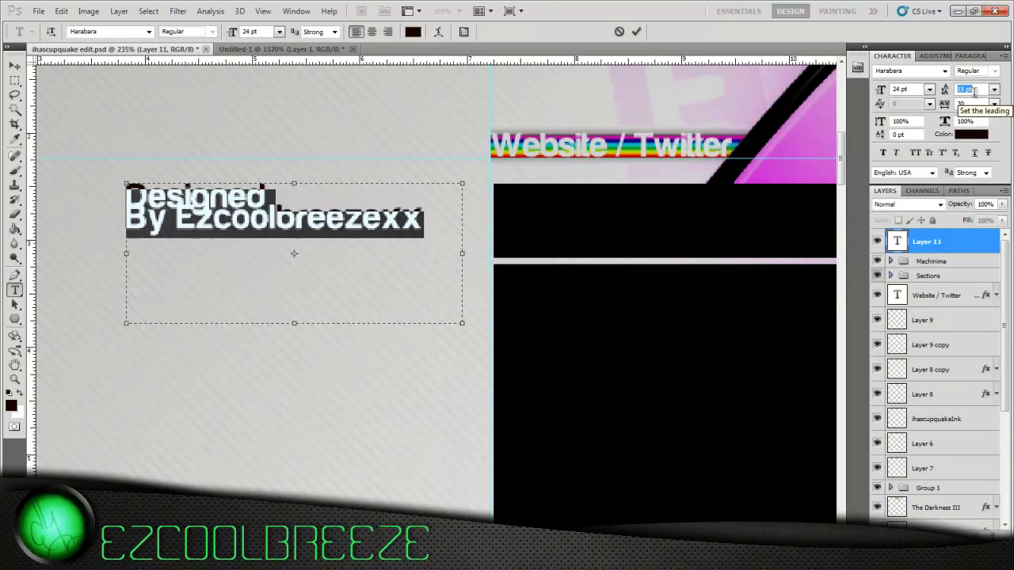
{"action": "key", "text": "ctrl+Return"}
Rotate the credit 90° and move it beside the black column's right edge.
{"action": "key", "text": "v"}
{"action": "left_click_drag", "start_coordinate": [476, 333], "coordinate": [547, 159]}
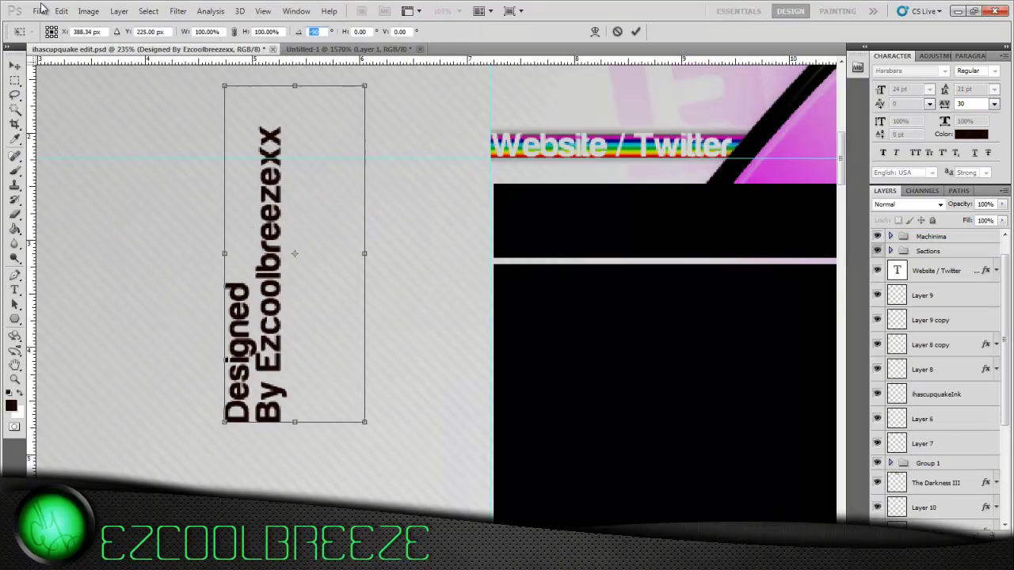
{"action": "key", "text": "Return"}
{"action": "scroll", "coordinate": [576, 409], "scroll_direction": "down", "scroll_amount": 2}
{"action": "scroll", "coordinate": [576, 409], "scroll_direction": "down", "scroll_amount": 5}
{"action": "left_click_drag", "start_coordinate": [546, 313], "coordinate": [528, 285]}
{"action": "scroll", "coordinate": [475, 309], "scroll_direction": "up", "scroll_amount": 5}
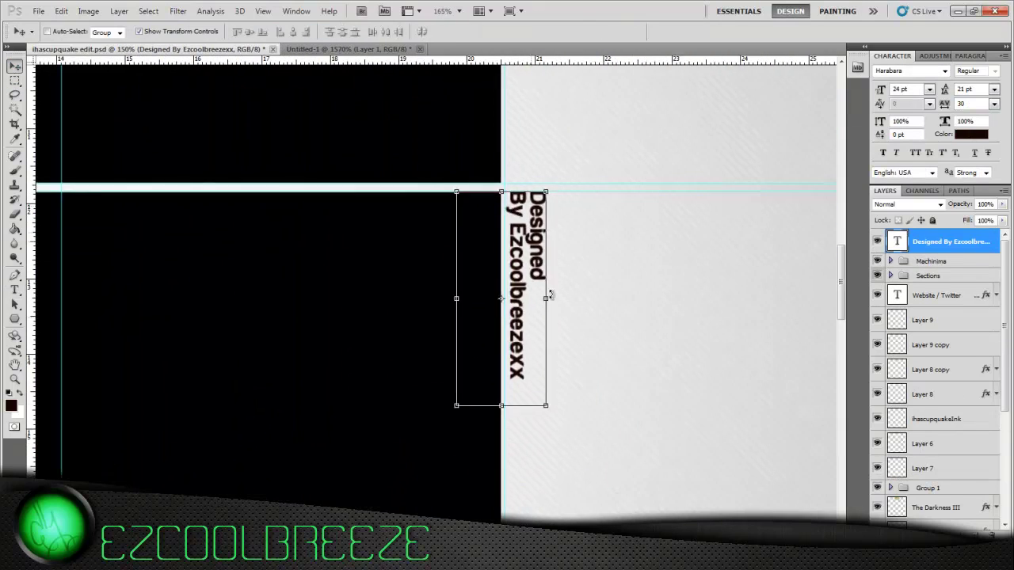
{"action": "scroll", "coordinate": [464, 310], "scroll_direction": "up", "scroll_amount": 1}
{"action": "scroll", "coordinate": [463, 310], "scroll_direction": "down", "scroll_amount": 3}
Expand the Sections group and select the Channel Sections layer.
{"action": "left_click", "coordinate": [890, 275]}
{"action": "left_click", "coordinate": [957, 295]}
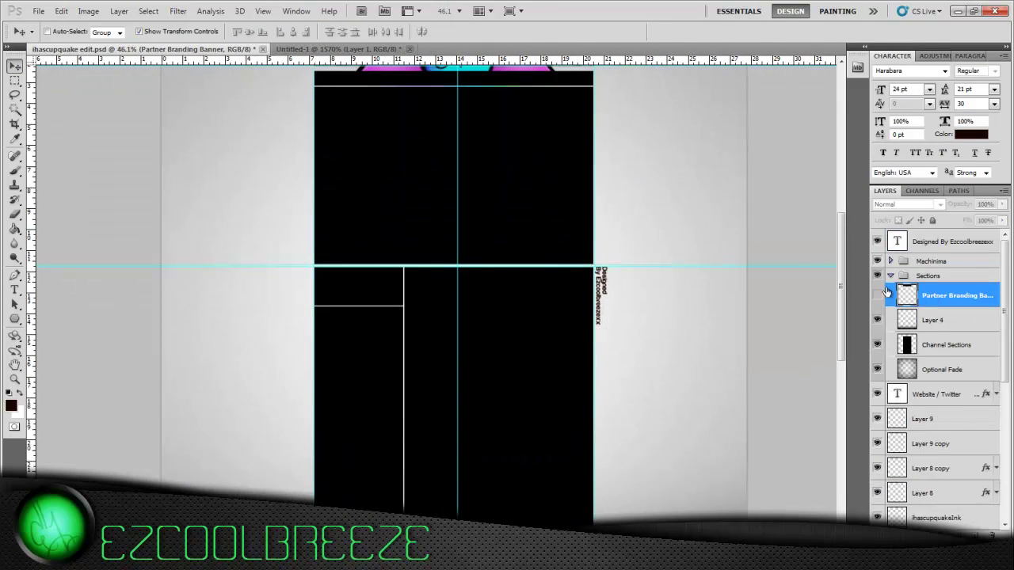
{"action": "scroll", "coordinate": [443, 238], "scroll_direction": "up", "scroll_amount": 3}
{"action": "left_click", "coordinate": [947, 345]}
{"action": "scroll", "coordinate": [973, 487], "scroll_direction": "down", "scroll_amount": 2}
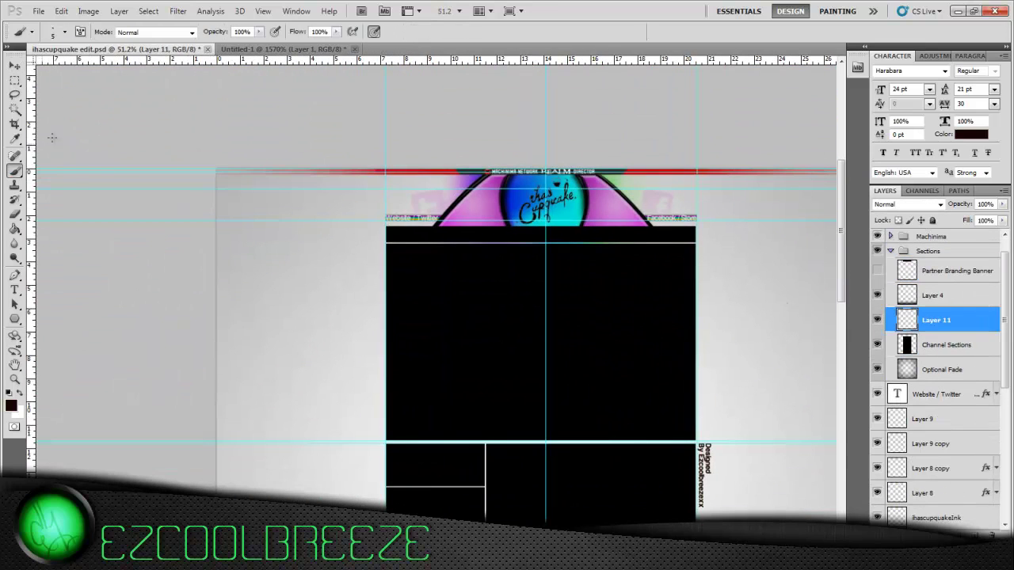
Paint a 1500 px soft white glow on a new layer and set it to 36% opacity.
{"action": "left_click", "coordinate": [64, 32]}
{"action": "type", "text": "x"}
{"action": "type", "text": "1500"}
{"action": "left_click", "coordinate": [546, 238]}
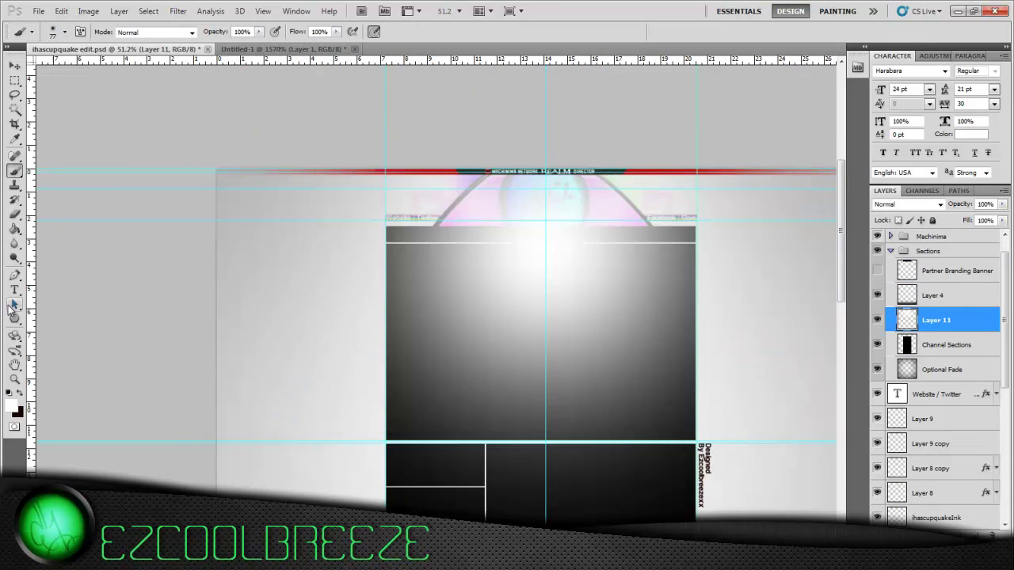
{"action": "key", "text": "v"}
{"action": "key", "text": "3"}
{"action": "key", "text": "6"}
Clip the glow layer to the Channel Sections shape.
{"action": "right_click", "coordinate": [943, 320]}
{"action": "left_click", "coordinate": [887, 166]}
{"action": "scroll", "coordinate": [777, 463], "scroll_direction": "up", "scroll_amount": 1}
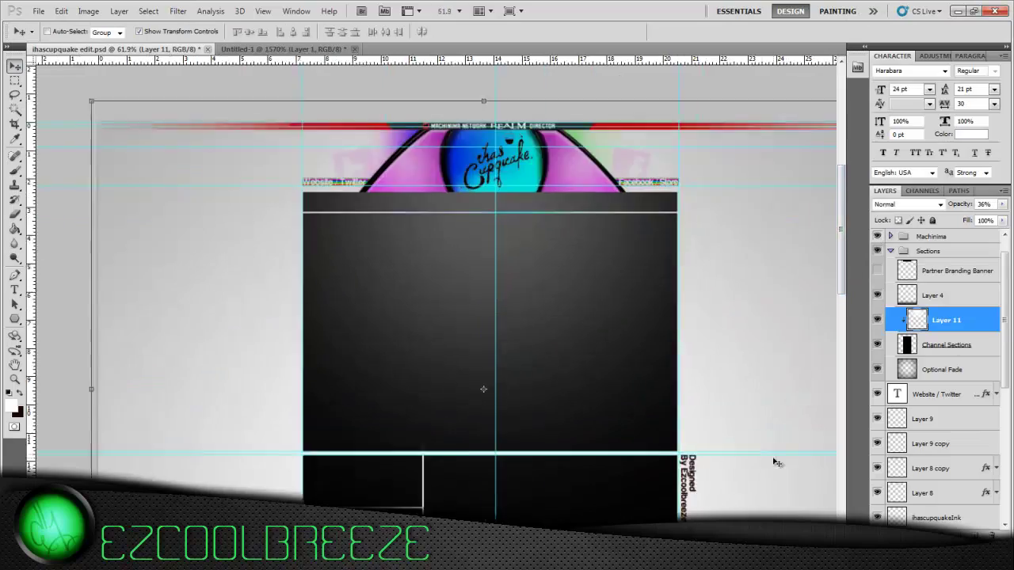
{"action": "scroll", "coordinate": [566, 315], "scroll_direction": "up", "scroll_amount": 3}
{"action": "scroll", "coordinate": [646, 463], "scroll_direction": "down", "scroll_amount": 3}
{"action": "scroll", "coordinate": [689, 375], "scroll_direction": "up", "scroll_amount": 3}
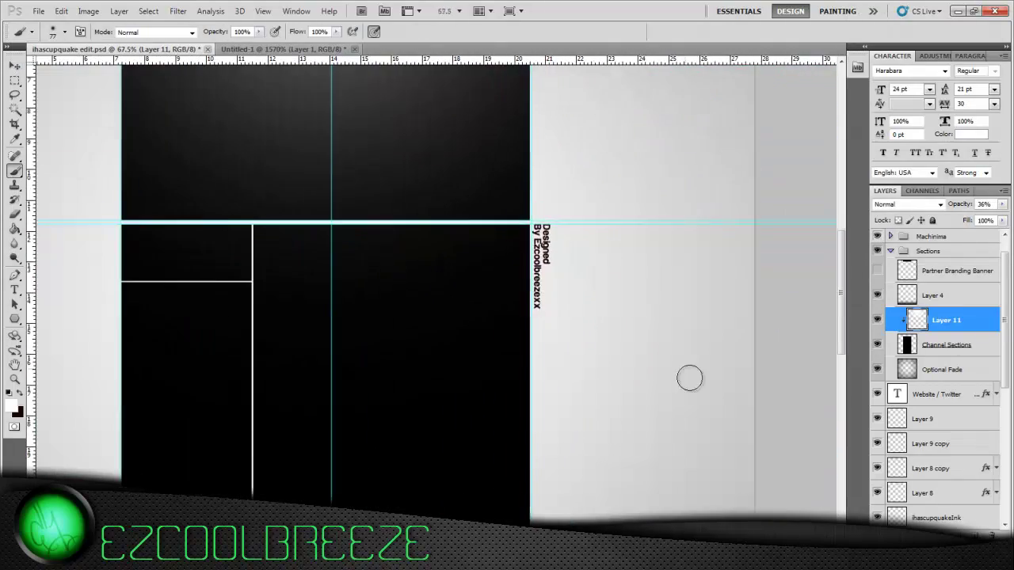
{"action": "scroll", "coordinate": [690, 376], "scroll_direction": "down", "scroll_amount": 3}
{"action": "scroll", "coordinate": [486, 125], "scroll_direction": "up", "scroll_amount": 3}
{"action": "scroll", "coordinate": [769, 237], "scroll_direction": "down", "scroll_amount": 1}
{"action": "scroll", "coordinate": [815, 215], "scroll_direction": "down", "scroll_amount": 2}
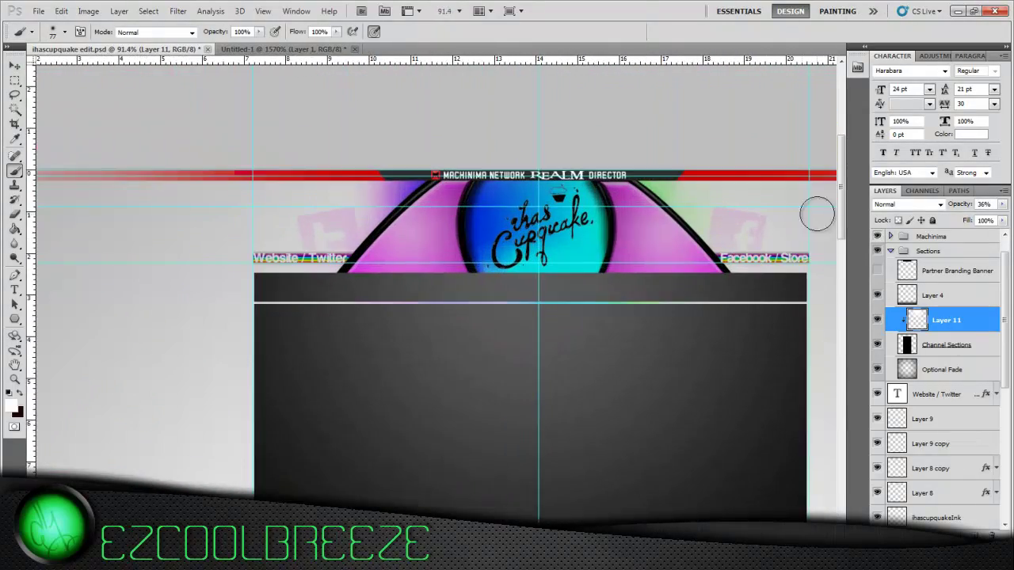
{"action": "scroll", "coordinate": [826, 249], "scroll_direction": "down", "scroll_amount": 1}
{"action": "scroll", "coordinate": [785, 287], "scroll_direction": "up", "scroll_amount": 1}
{"action": "scroll", "coordinate": [784, 287], "scroll_direction": "down", "scroll_amount": 3}
{"action": "scroll", "coordinate": [821, 229], "scroll_direction": "up", "scroll_amount": 2}
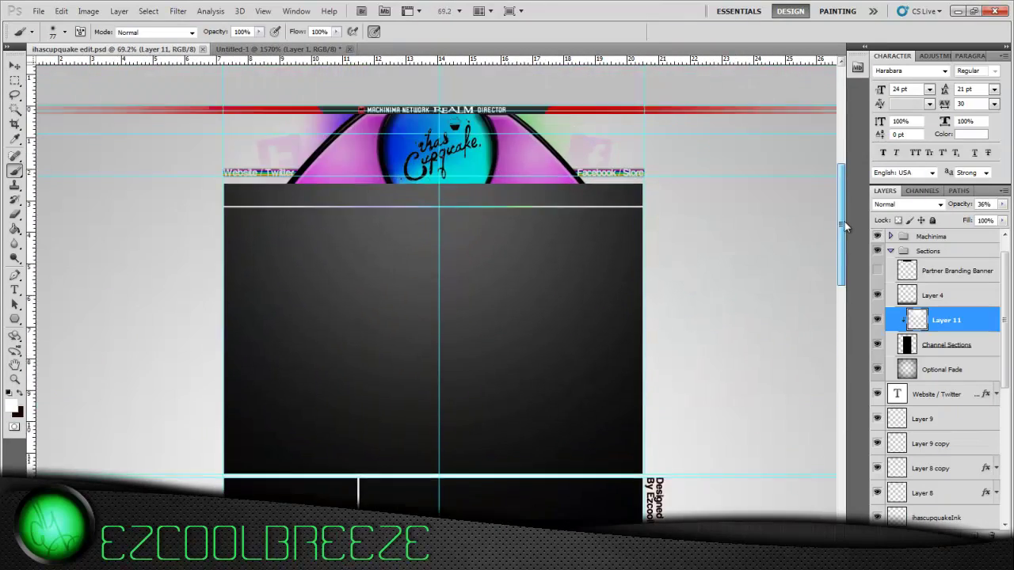